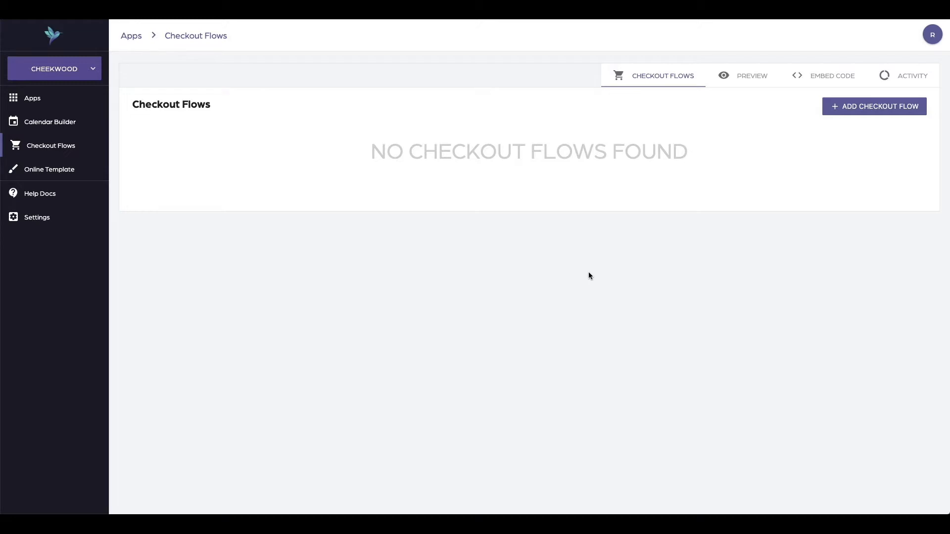
# Switch to the Cheekwood One Day Camp page and register a quantity of 1 for One Day Camp
pyautogui.press('super+2')
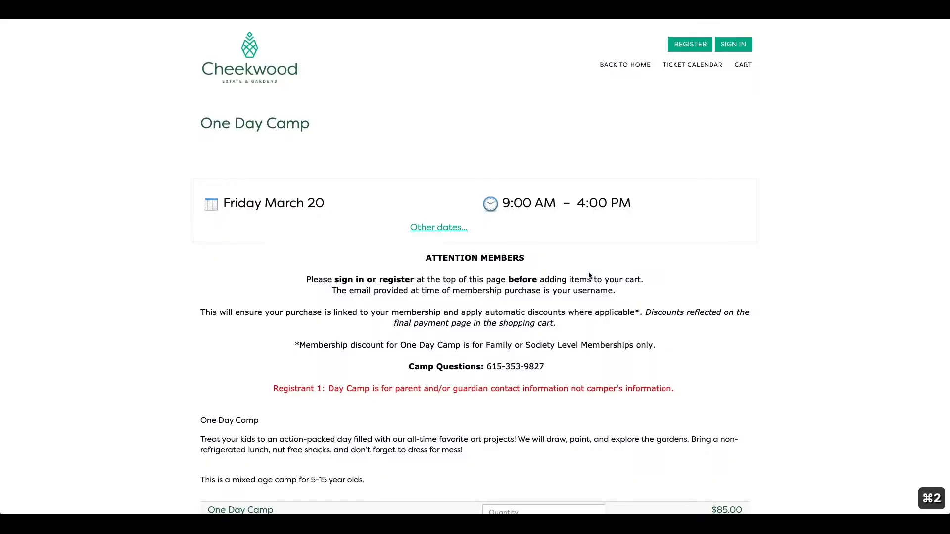
pyautogui.scroll(-3, 589, 275)
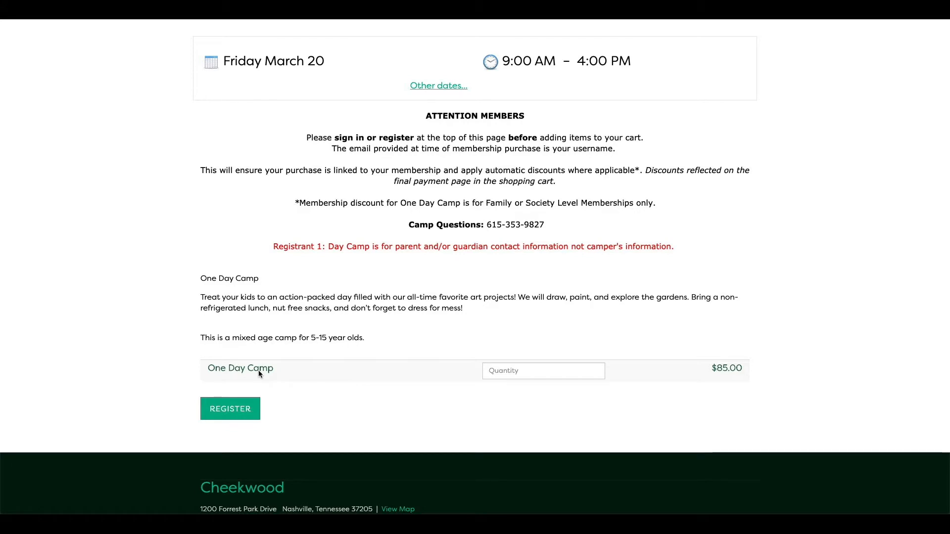
pyautogui.click(524, 371)
pyautogui.write('1')
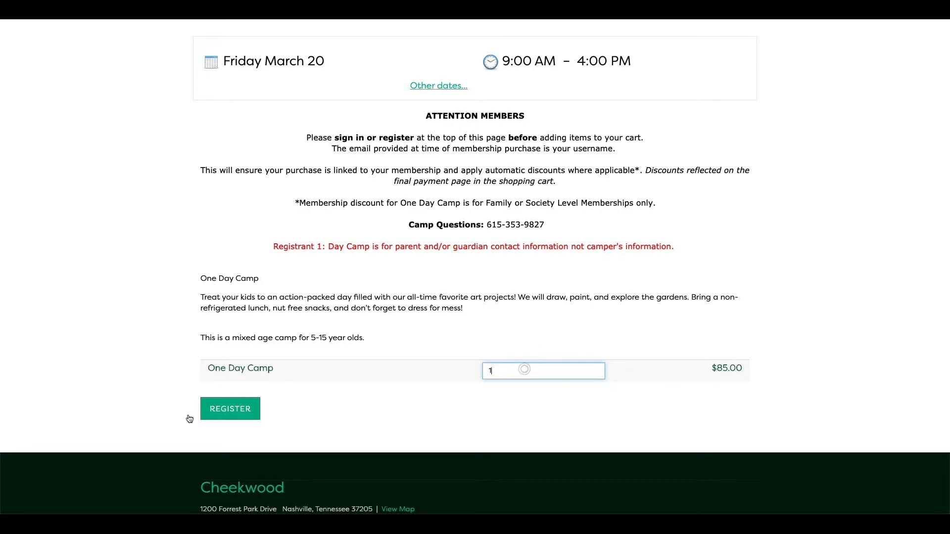
pyautogui.click(214, 419)
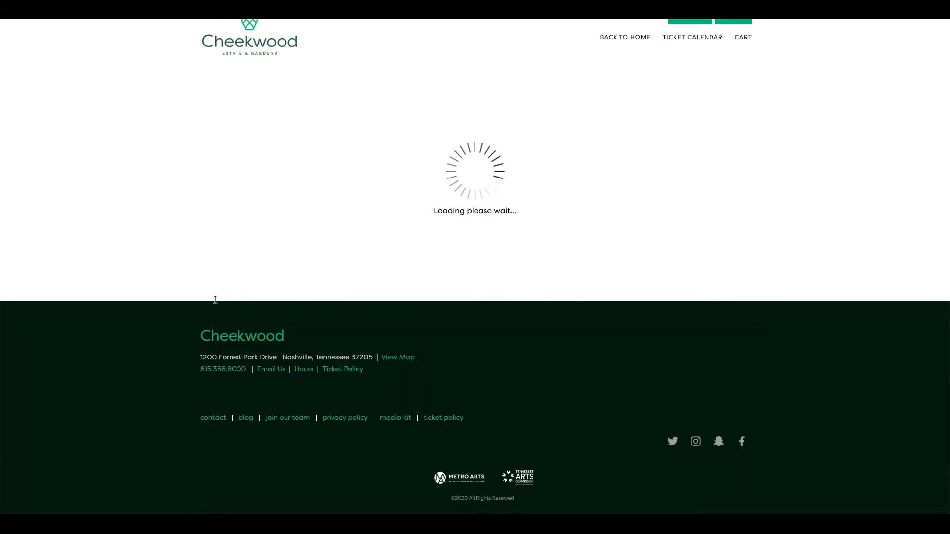
# Examine the Registrant 1 heading on the camp registration form
pyautogui.scroll(-3, 294, 292)
pyautogui.scroll(-4, 296, 296)
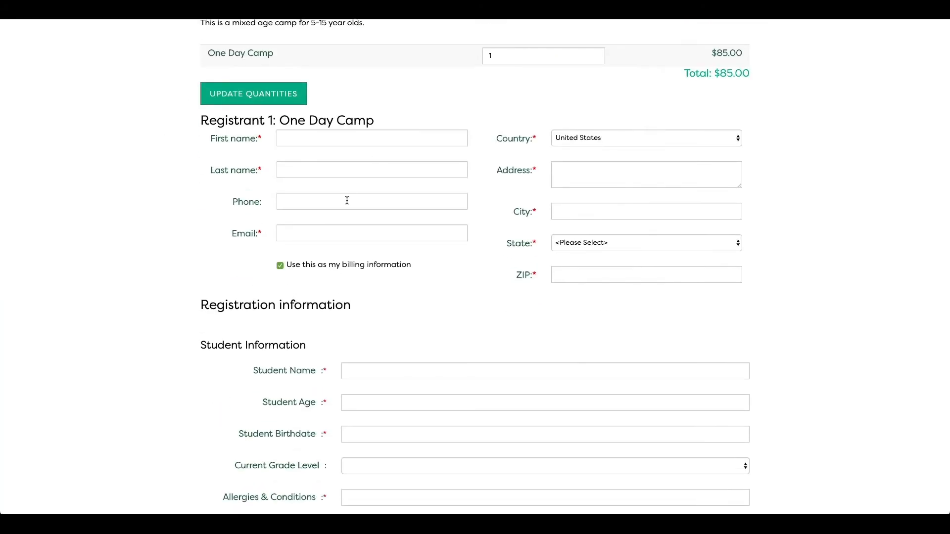
pyautogui.scroll(-6, 210, 166)
pyautogui.scroll(9, 204, 166)
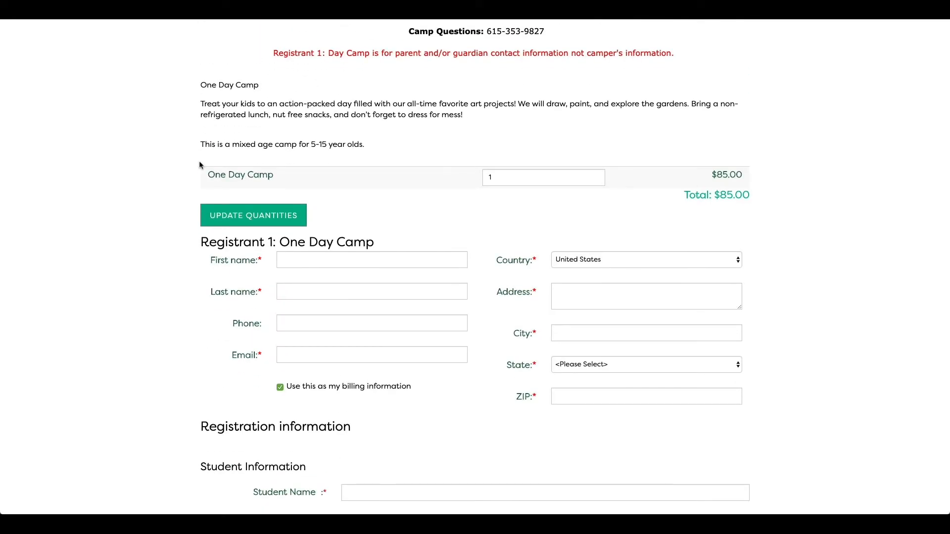
pyautogui.moveTo(273, 242); pyautogui.dragTo(193, 246)
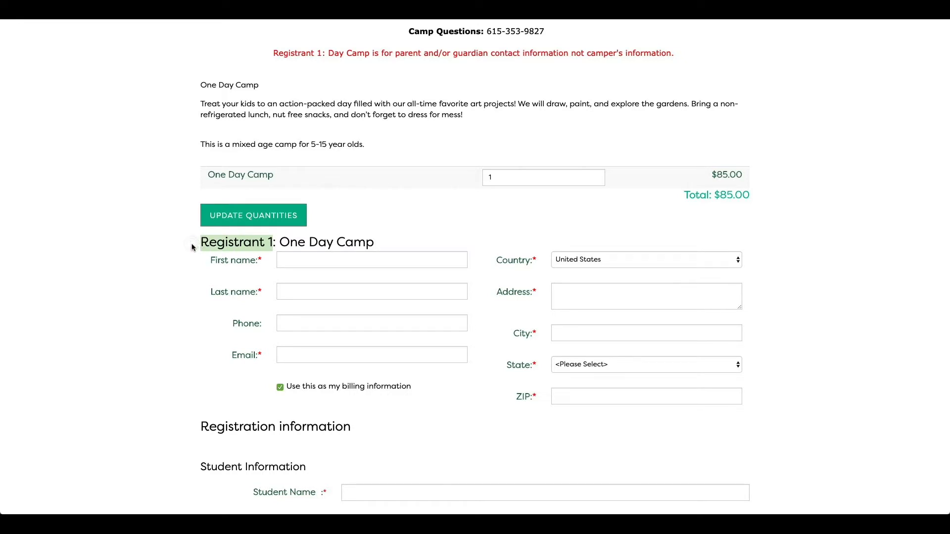
pyautogui.click(199, 245)
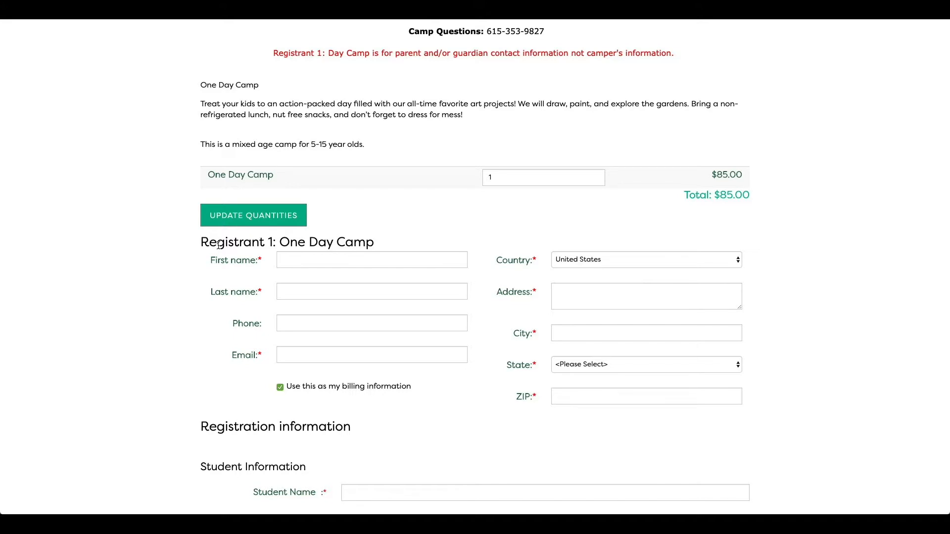
# Return to the checkout flows admin and add a new checkout flow named Rename Registrant 1 to Parent/Guardian - Camp
pyautogui.press('super+1')
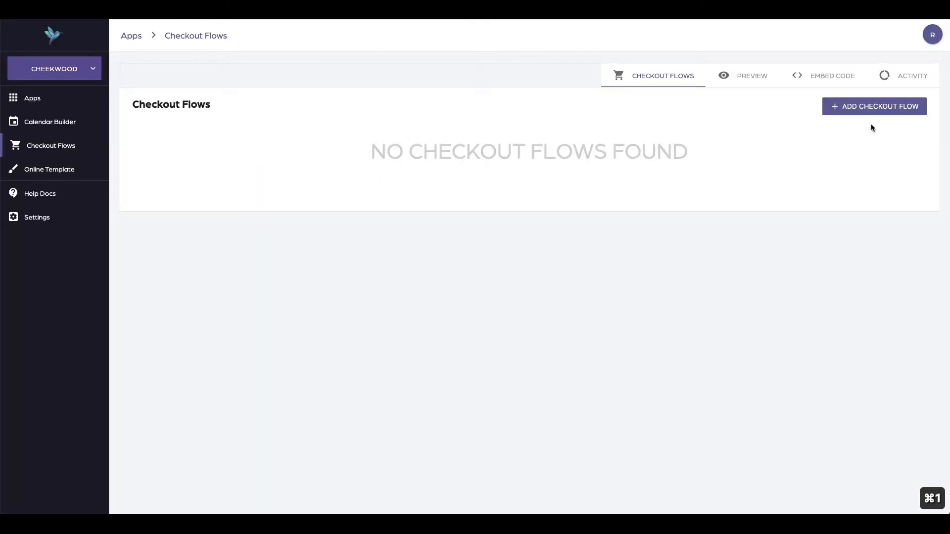
pyautogui.click(874, 110)
pyautogui.click(467, 152)
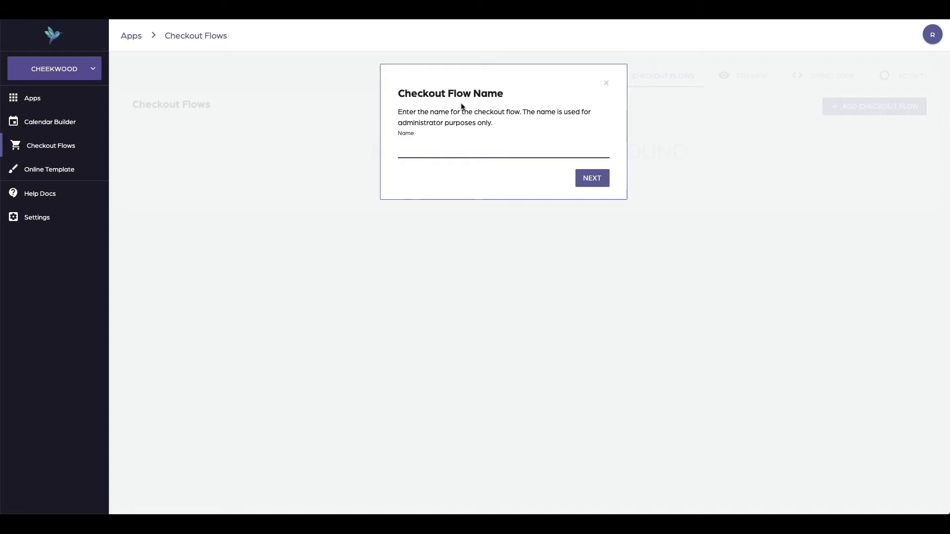
pyautogui.press('super+2')
pyautogui.press('super+1')
pyautogui.write('Rename Registrant 1 to Parent/Guar')
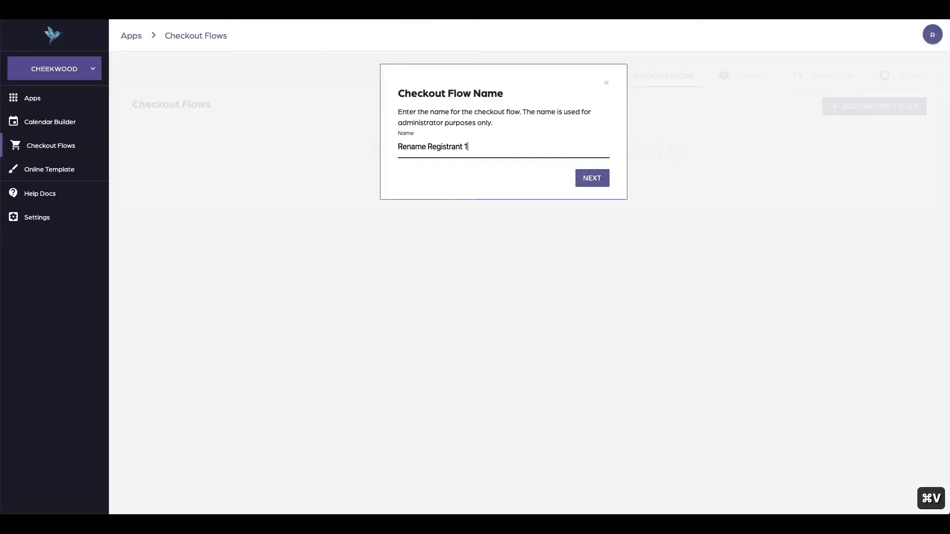
pyautogui.write('dian - Camp')
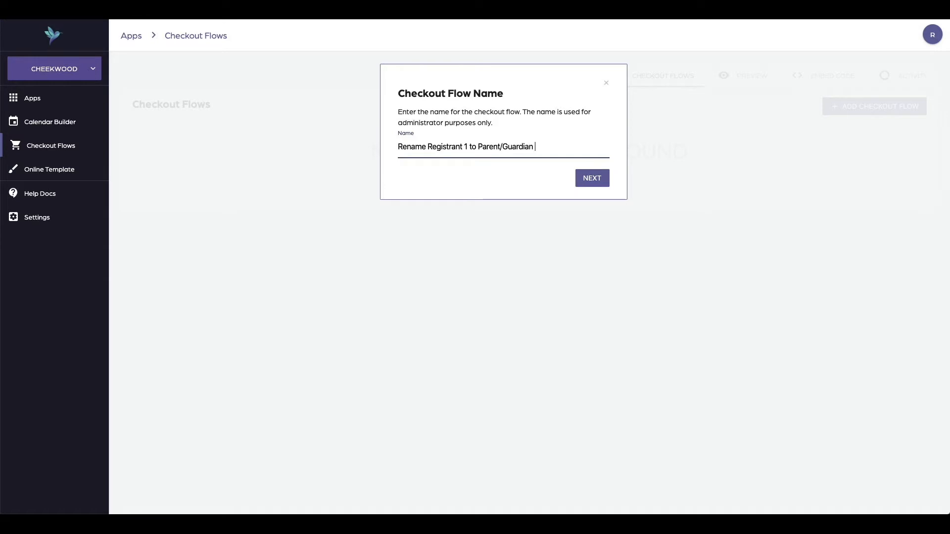
pyautogui.press('super+Tab')
pyautogui.click(572, 125)
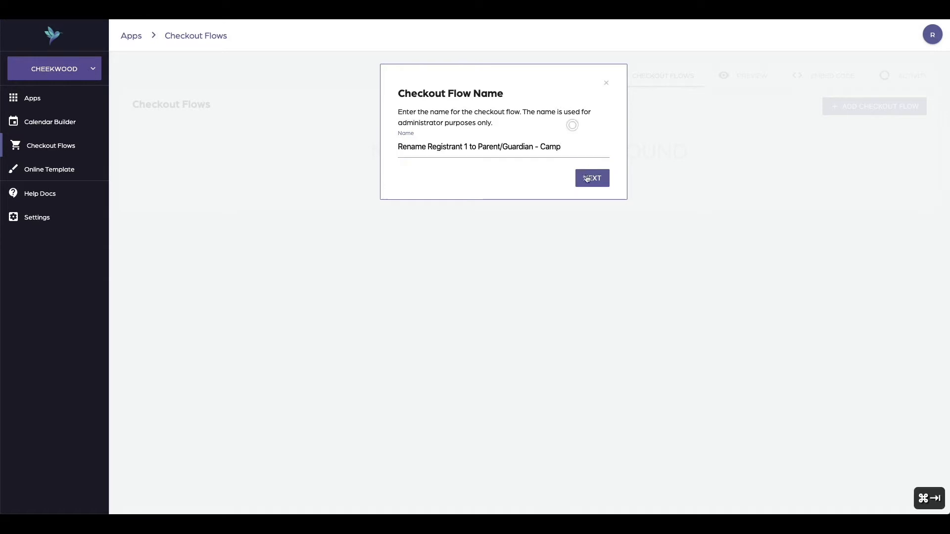
pyautogui.click(587, 179)
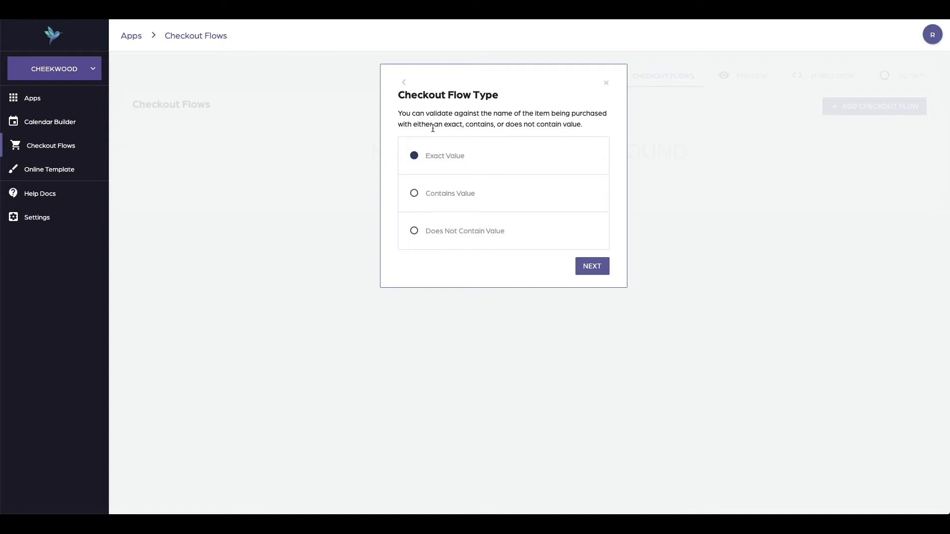
# Copy the item name One Day Camp from the camp registration page and return to the checkout flow wizard
pyautogui.press('super+2')
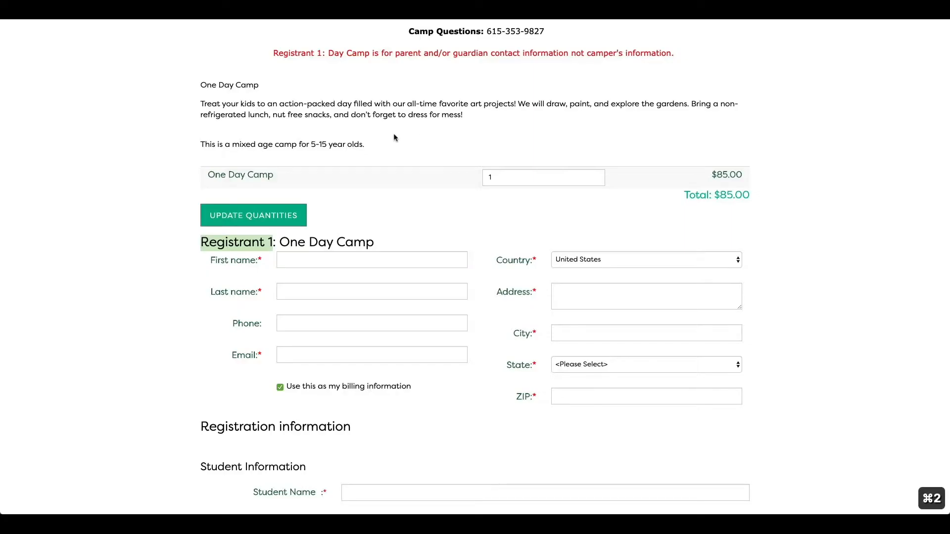
pyautogui.moveTo(273, 176); pyautogui.dragTo(207, 174)
pyautogui.press('super+c')
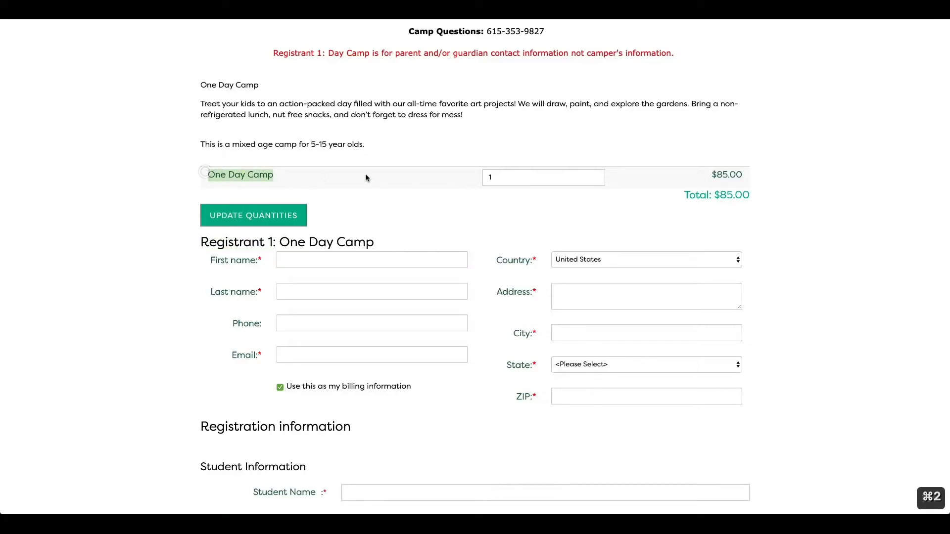
pyautogui.press('super+1')
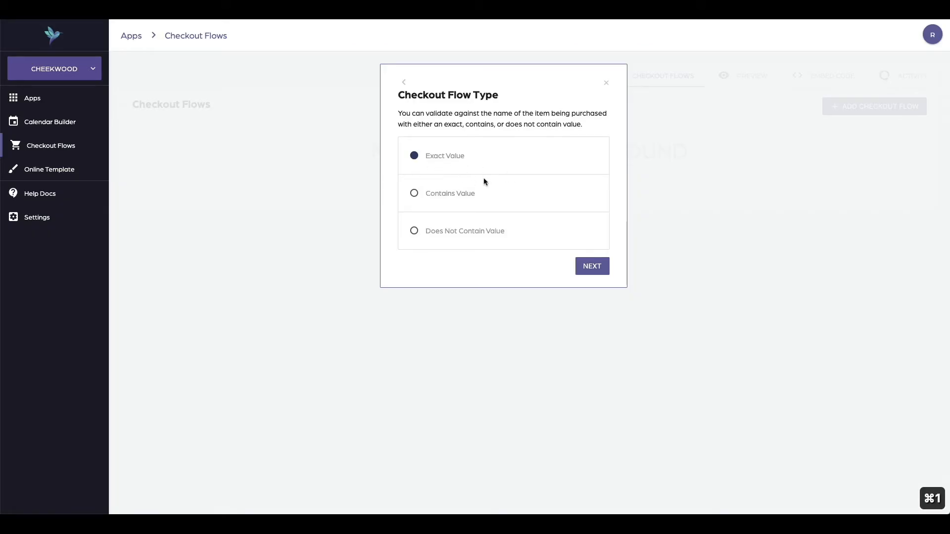
pyautogui.press('super+2')
pyautogui.click(301, 179)
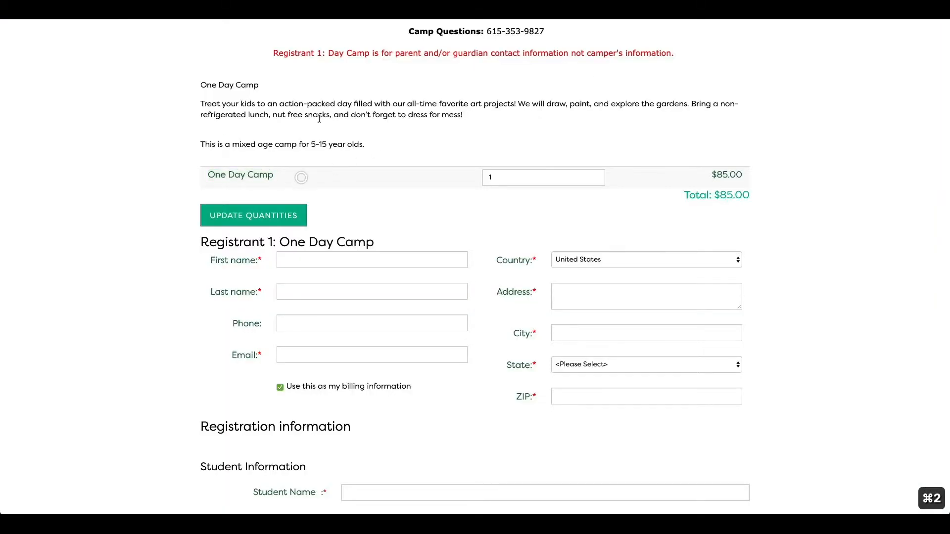
pyautogui.scroll(3, 318, 119)
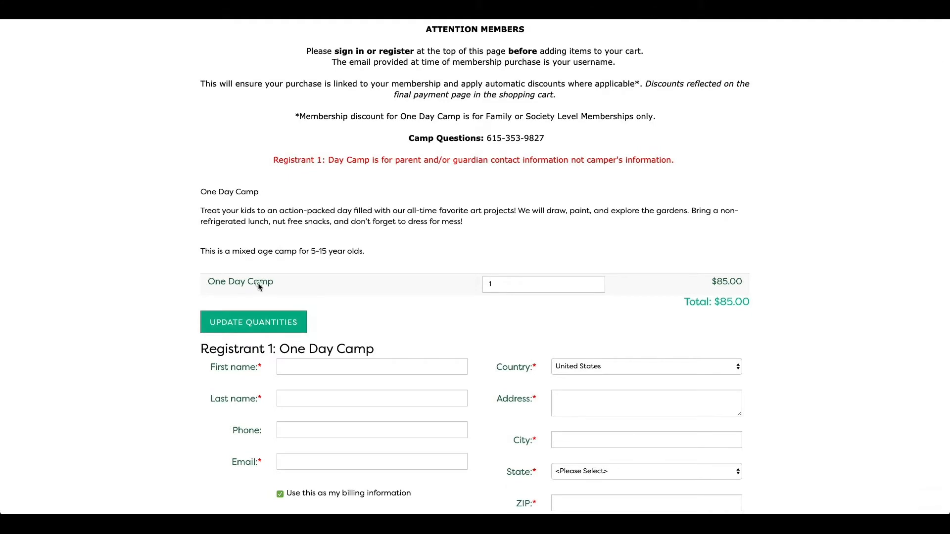
pyautogui.tripleClick(260, 282)
pyautogui.press('super+c')
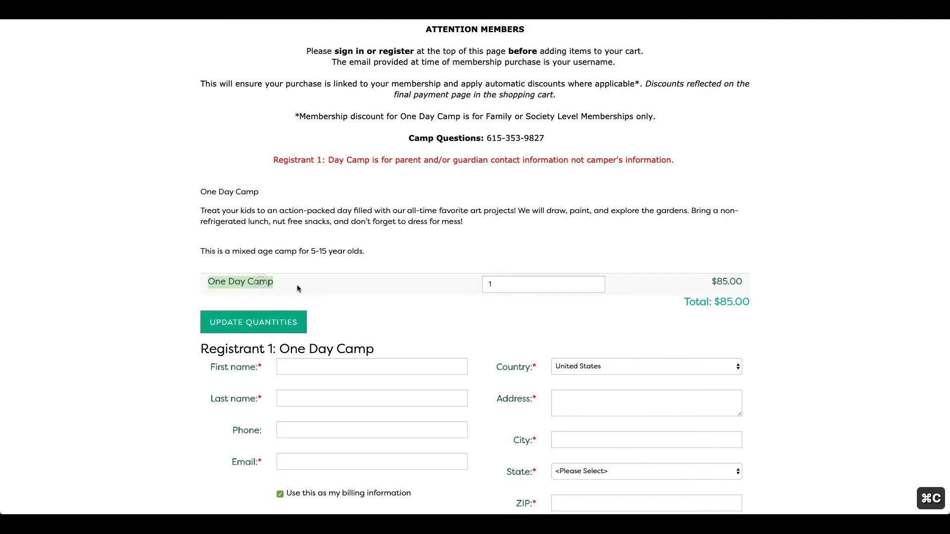
pyautogui.press('super+1')
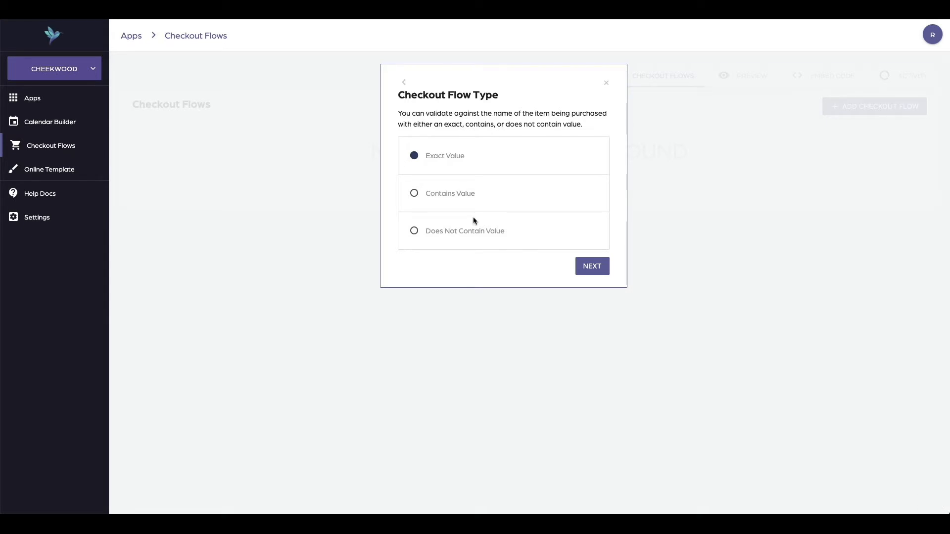
# Set the checkout flow type to Contains Value and enter Camp as the matching value
pyautogui.click(457, 194)
pyautogui.click(582, 263)
pyautogui.click(467, 150)
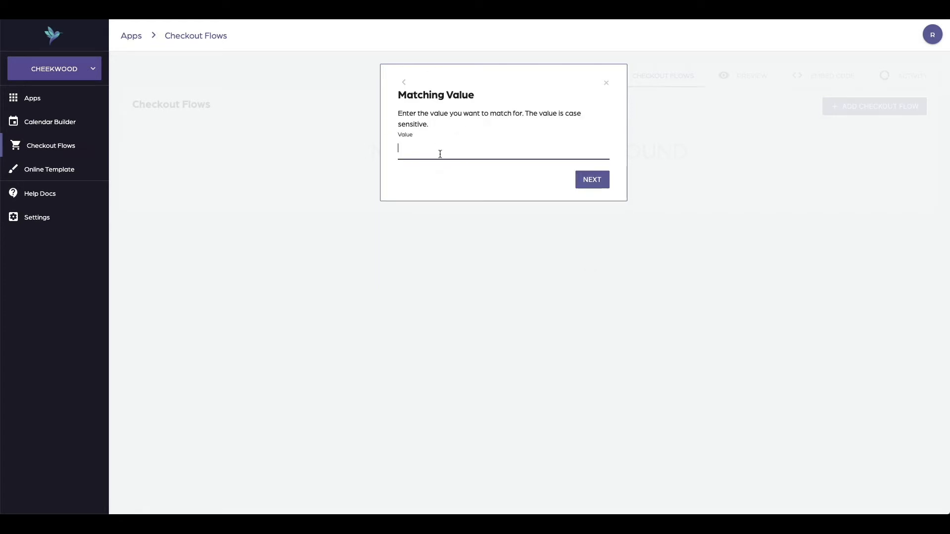
pyautogui.press('super+v')
pyautogui.moveTo(431, 152); pyautogui.dragTo(377, 149)
pyautogui.press('super+x')
pyautogui.press('super+2')
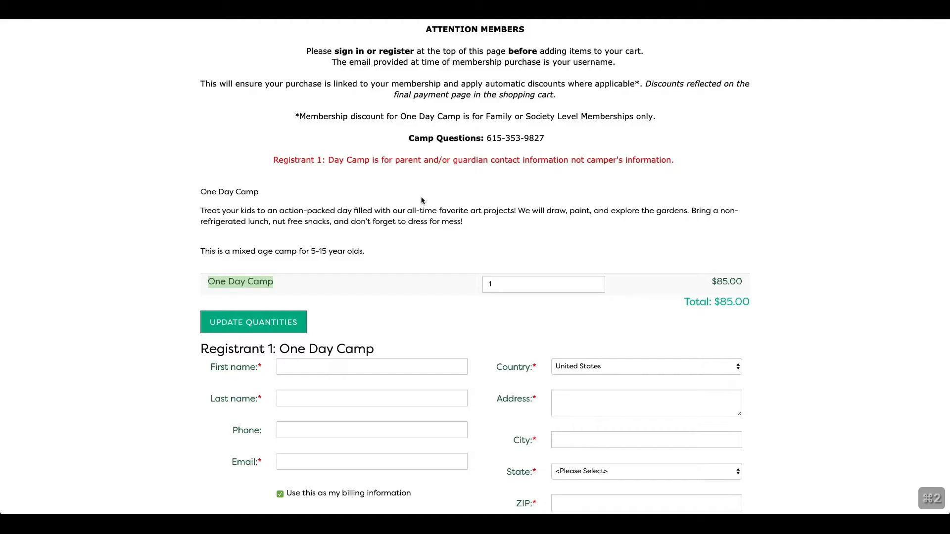
pyautogui.press('super+1')
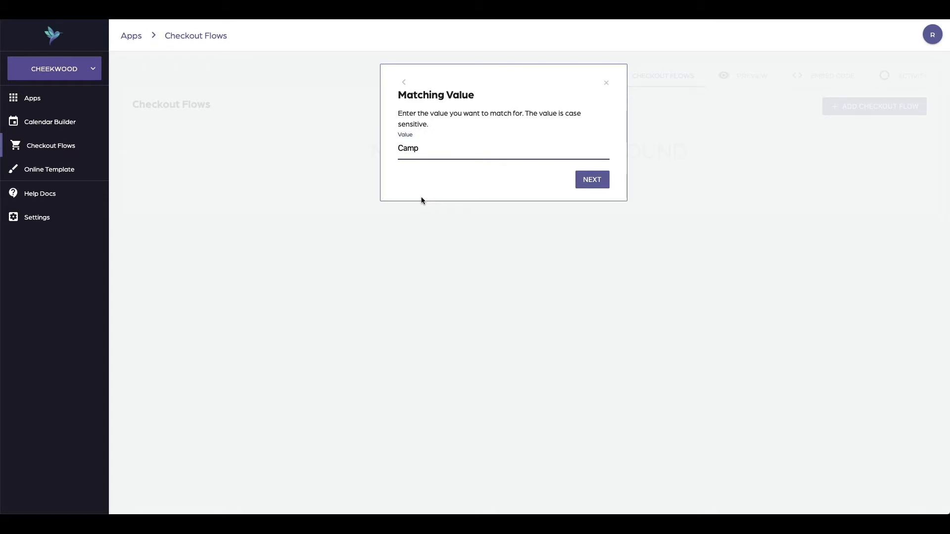
pyautogui.click(590, 181)
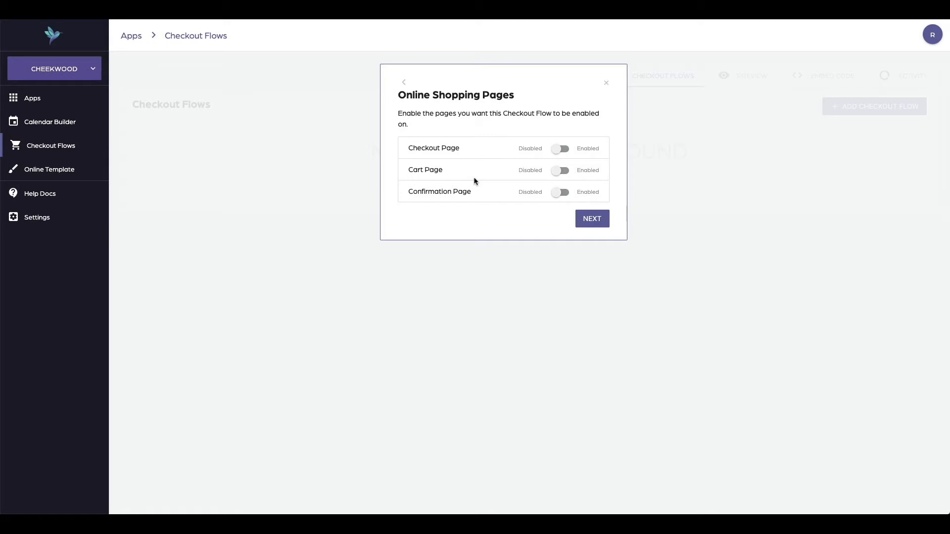
# Enable the flow on the Checkout Page and add the note Renames Registrant 1 to Parent/Guardian for camp forms
pyautogui.click(558, 150)
pyautogui.click(596, 225)
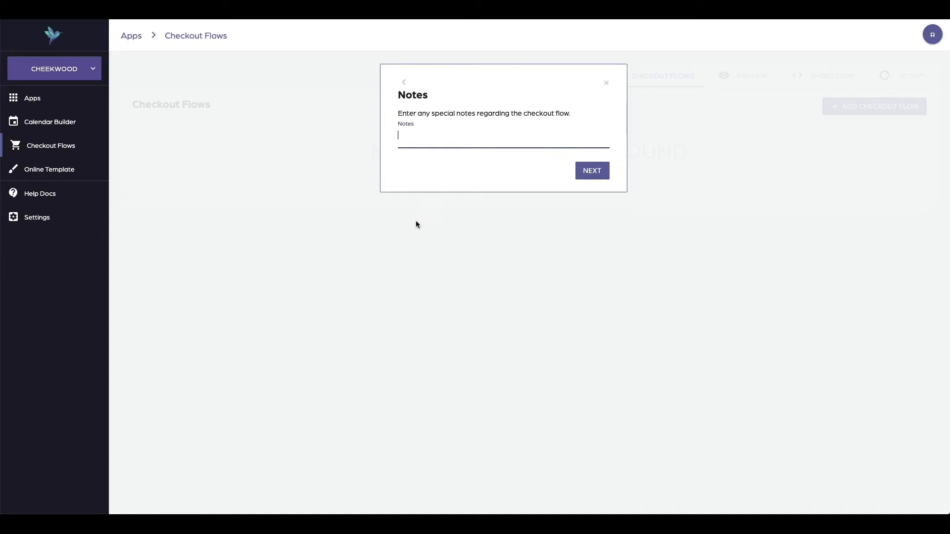
pyautogui.press('super+v')
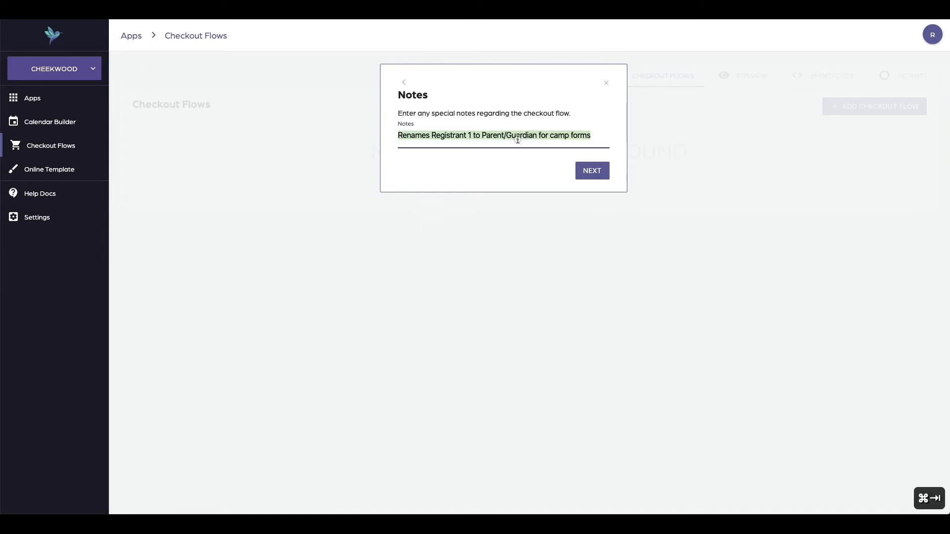
pyautogui.click(592, 170)
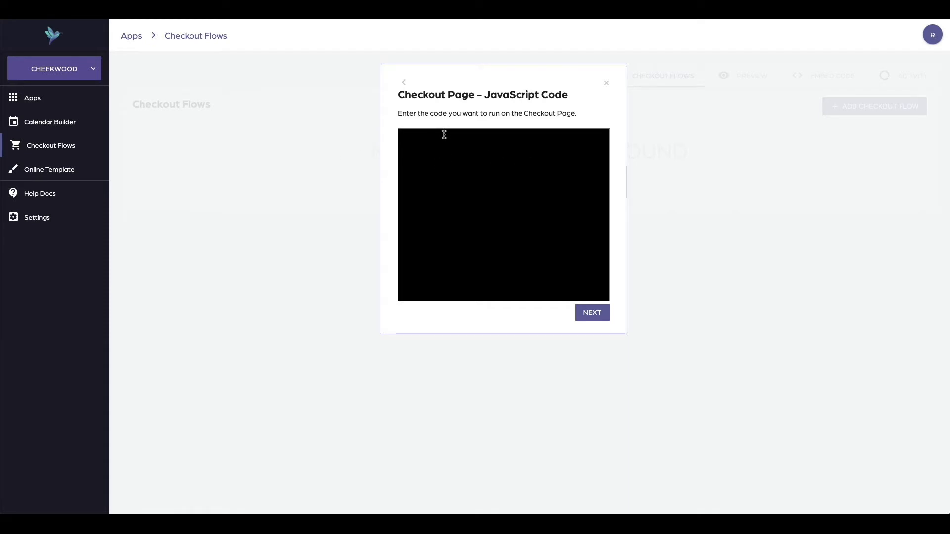
# Leave the Checkout Page JavaScript code empty and review the Dynamic JavaScript Code description
pyautogui.click(600, 311)
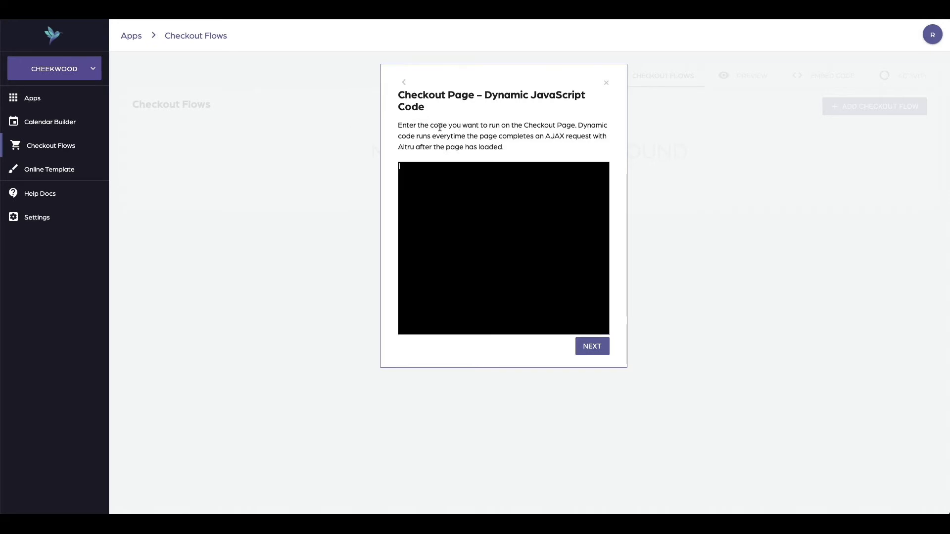
pyautogui.moveTo(545, 136); pyautogui.dragTo(592, 137)
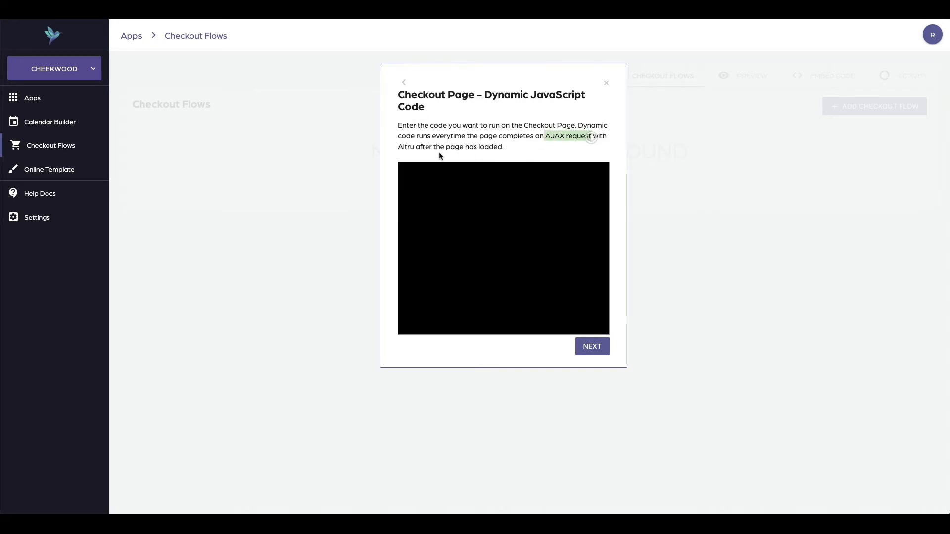
pyautogui.doubleClick(406, 147)
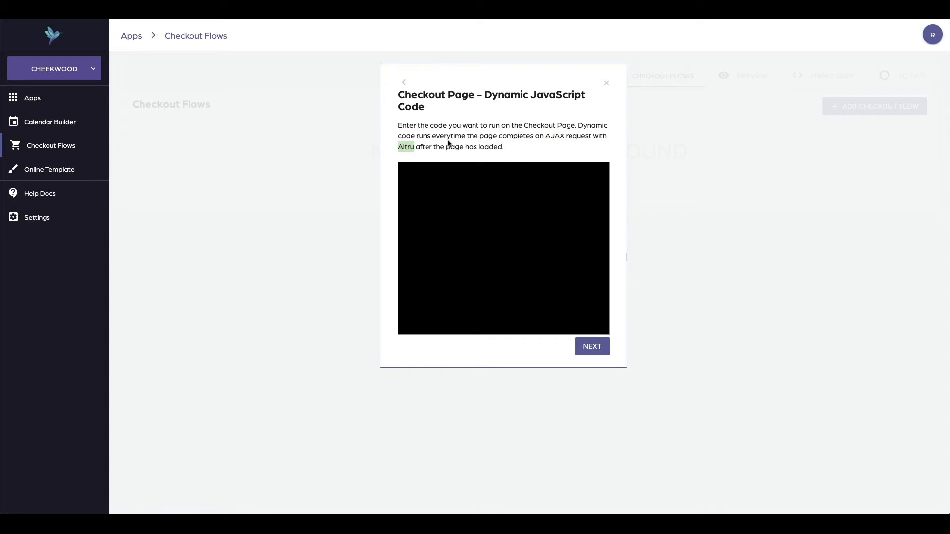
pyautogui.click(465, 143)
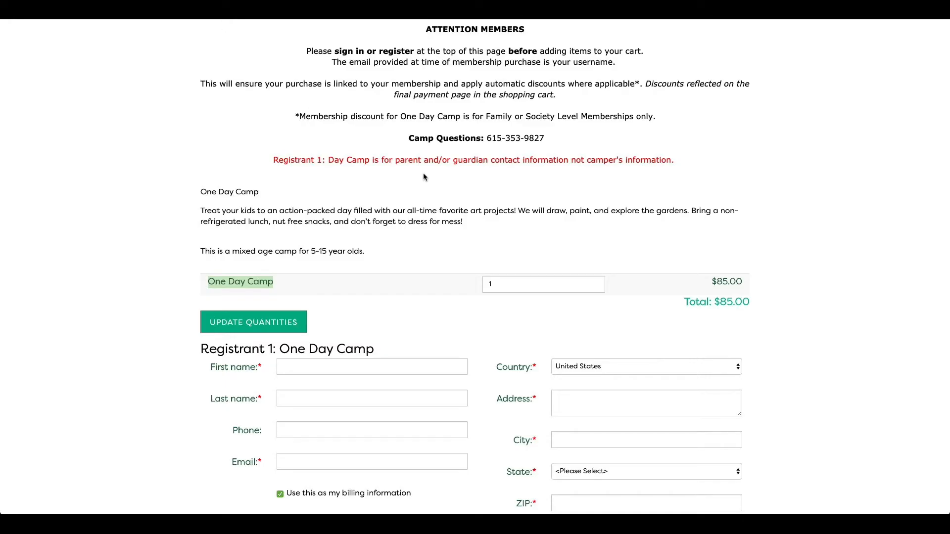
# Reload the One Day Camp page and register for 3 One Day Camp tickets
pyautogui.press('super+r')
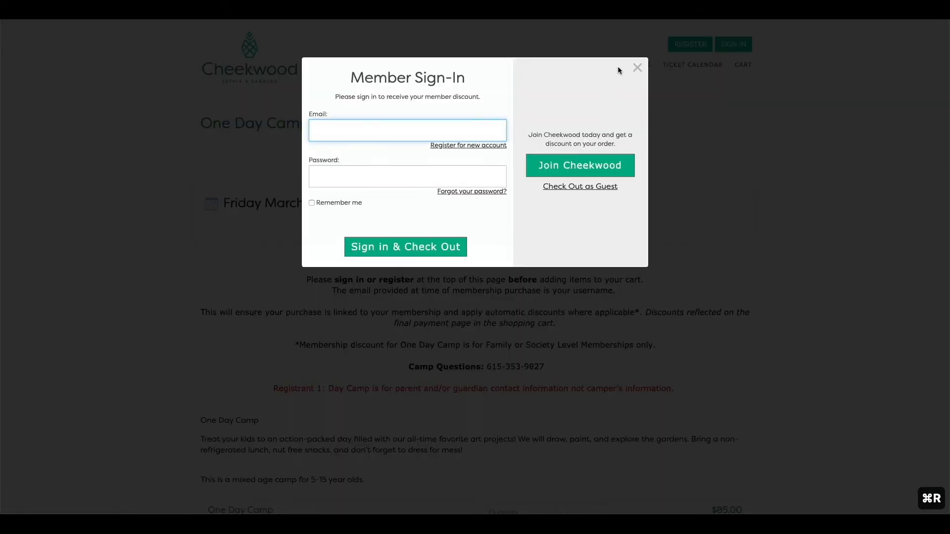
pyautogui.click(637, 67)
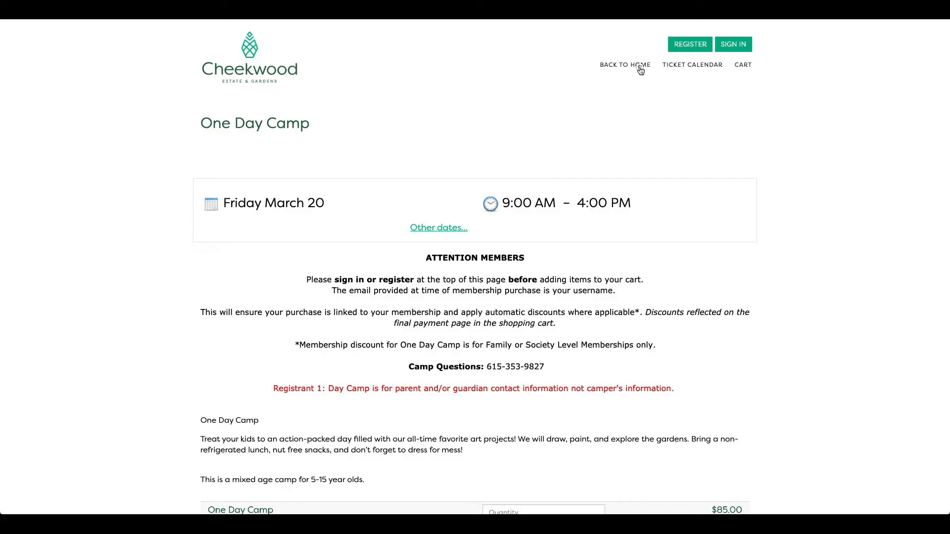
pyautogui.scroll(-6, 660, 242)
pyautogui.click(583, 218)
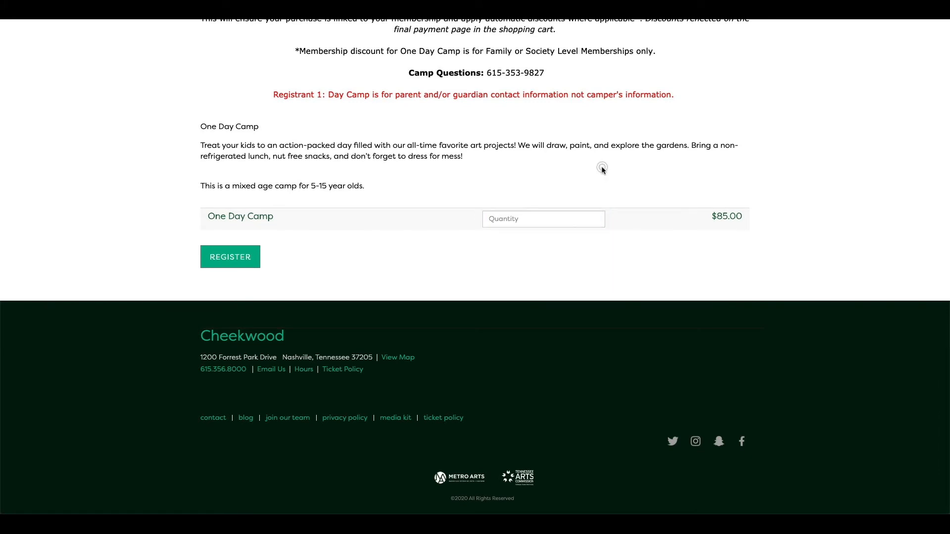
pyautogui.click(567, 217)
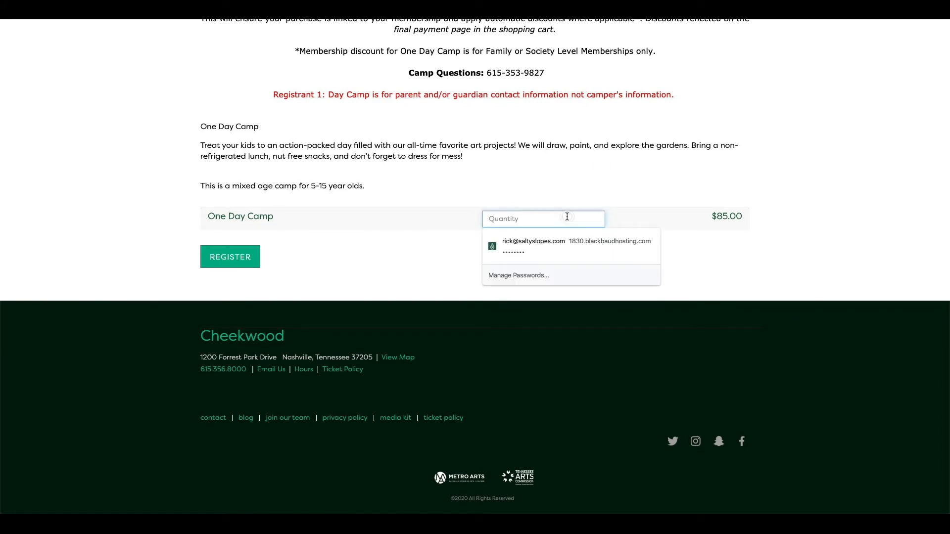
pyautogui.write('3')
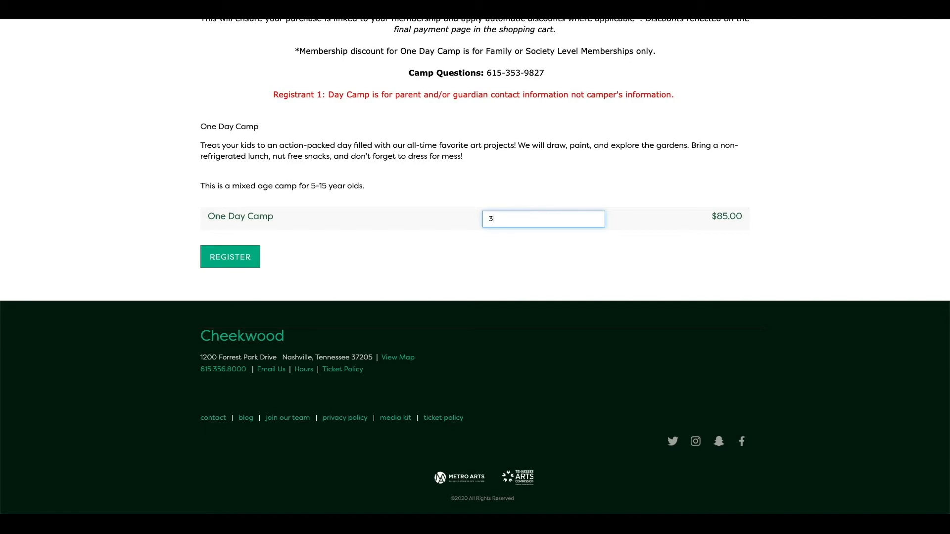
pyautogui.click(228, 255)
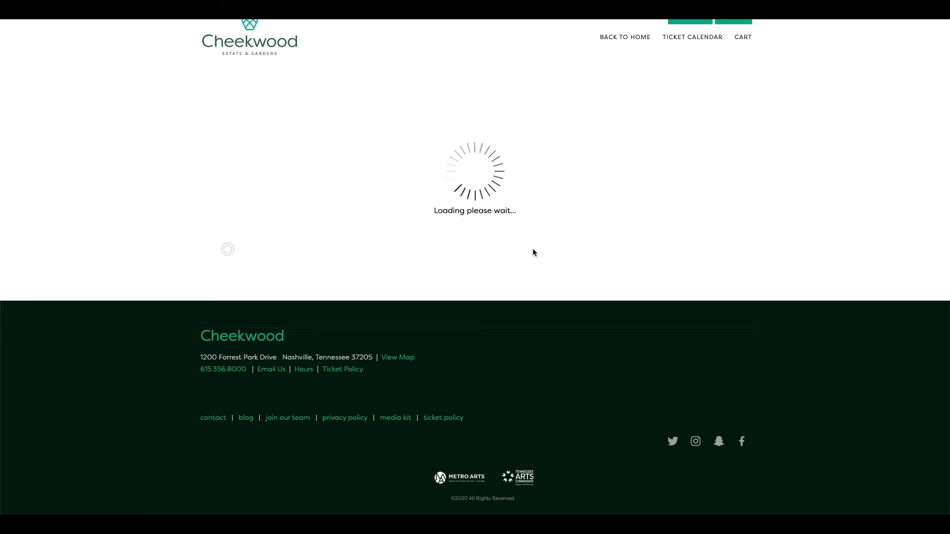
# Review the Registrant headings for each ticket on the camp registration form
pyautogui.scroll(-4, 525, 246)
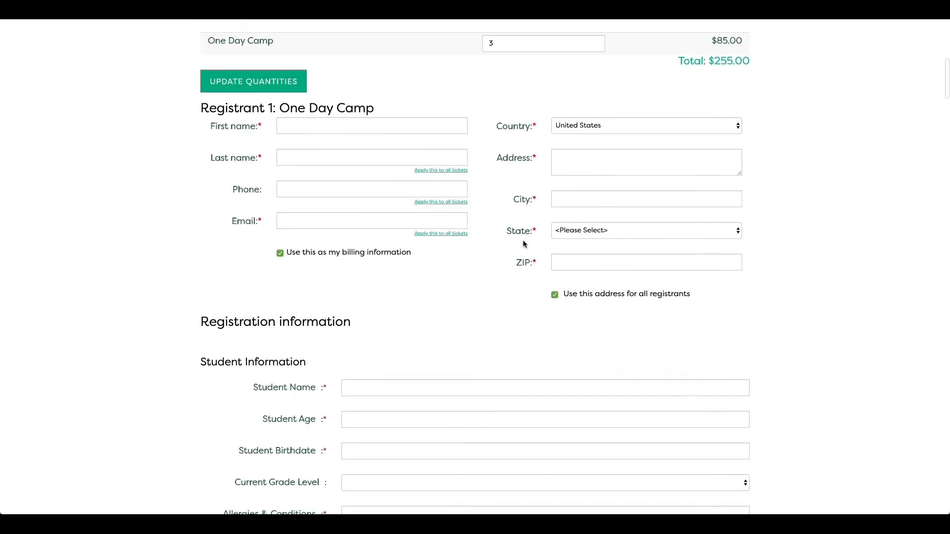
pyautogui.moveTo(186, 112); pyautogui.dragTo(319, 109)
pyautogui.scroll(-20, 313, 207)
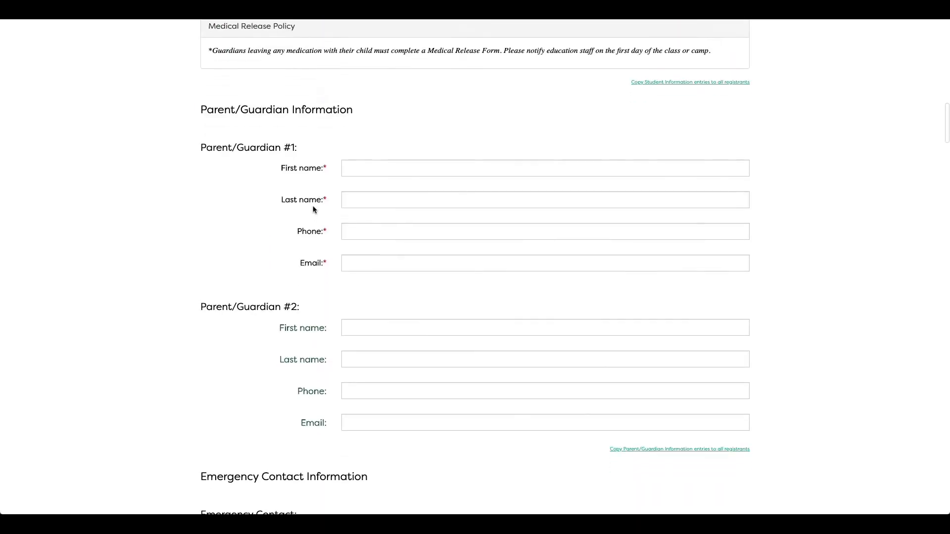
pyautogui.scroll(-14, 314, 212)
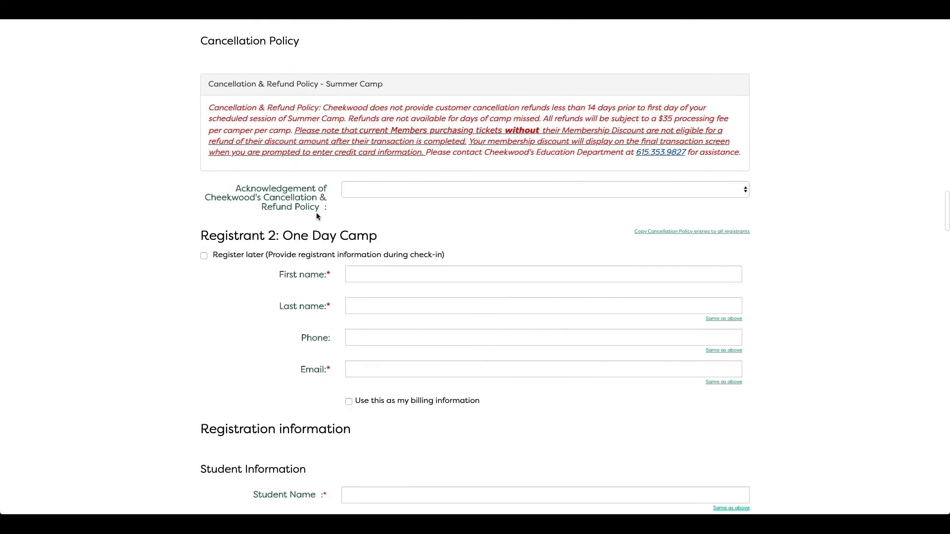
pyautogui.moveTo(315, 212); pyautogui.dragTo(331, 239)
pyautogui.scroll(-5, 327, 240)
pyautogui.scroll(20, 329, 239)
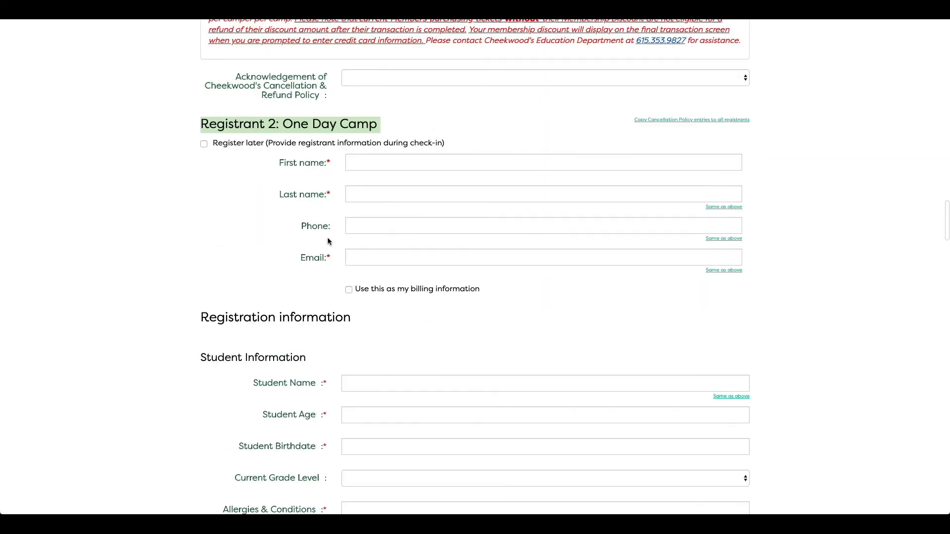
pyautogui.scroll(5, 331, 234)
pyautogui.scroll(-3, 329, 250)
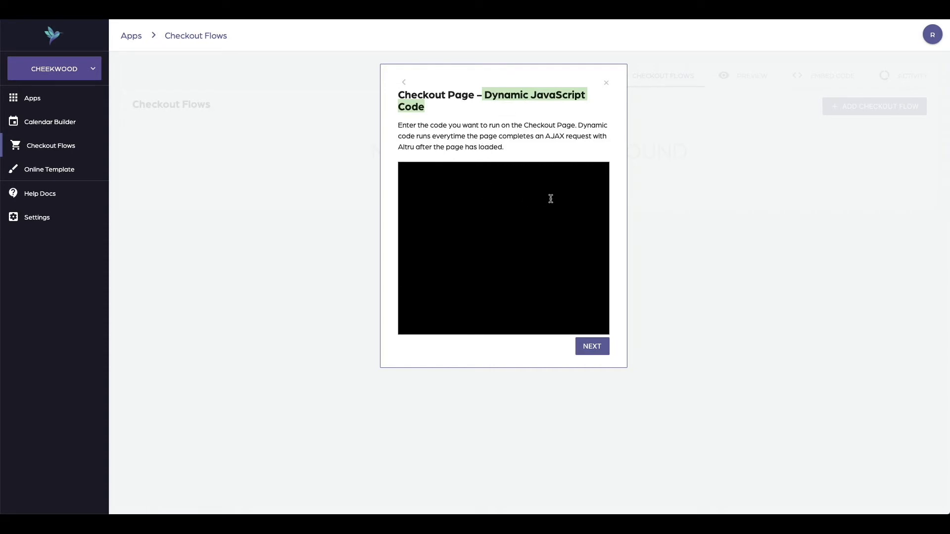
# Paste the Registrant-to-Parent/Guardian renaming script into the Checkout Page Dynamic JavaScript Code editor
pyautogui.click(540, 217)
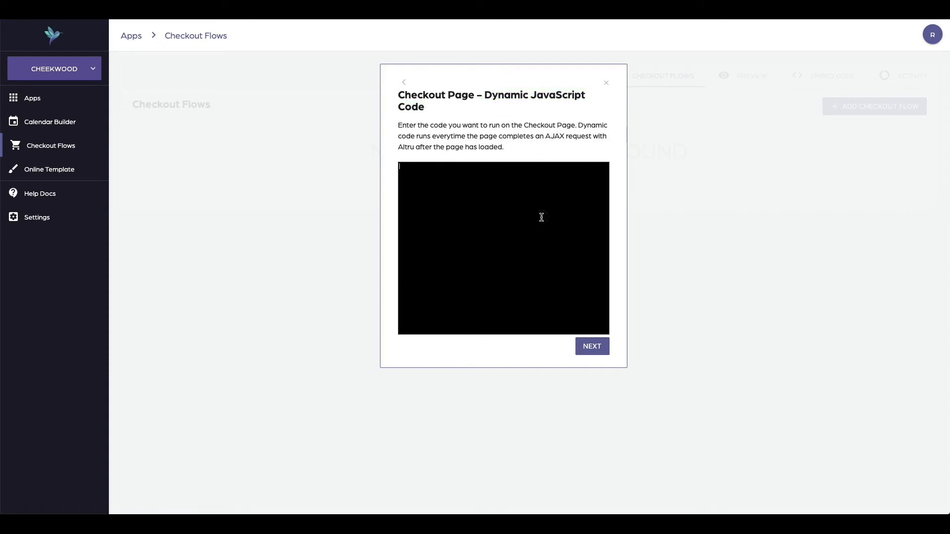
pyautogui.press('super+Tab')
pyautogui.press('super+v')
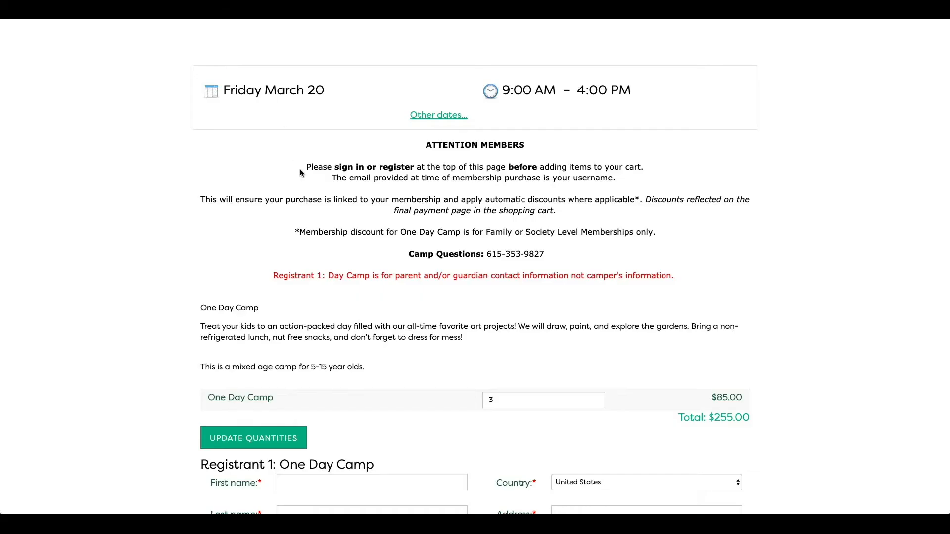
# Compare the form's Registrant 1 heading with the replacement text in the pasted script
pyautogui.scroll(-5, 325, 180)
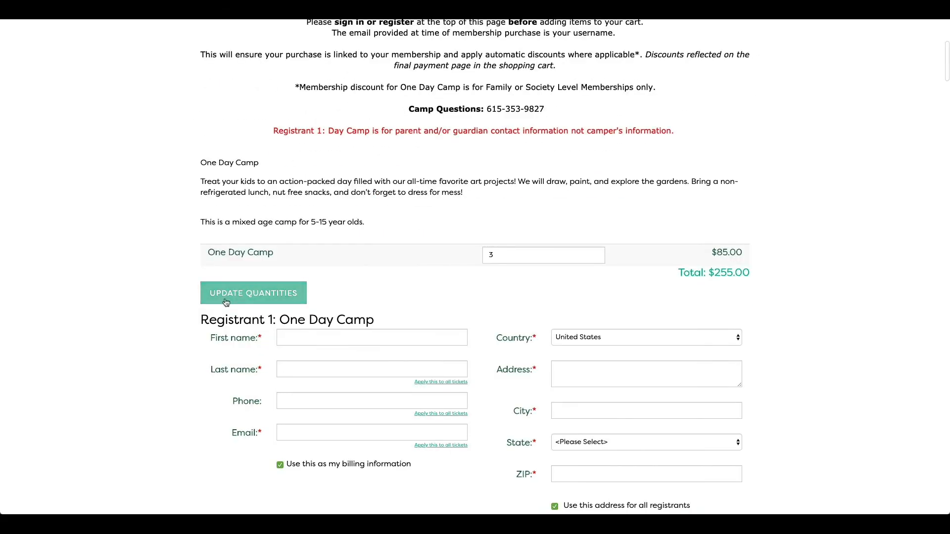
pyautogui.moveTo(224, 322); pyautogui.dragTo(274, 321)
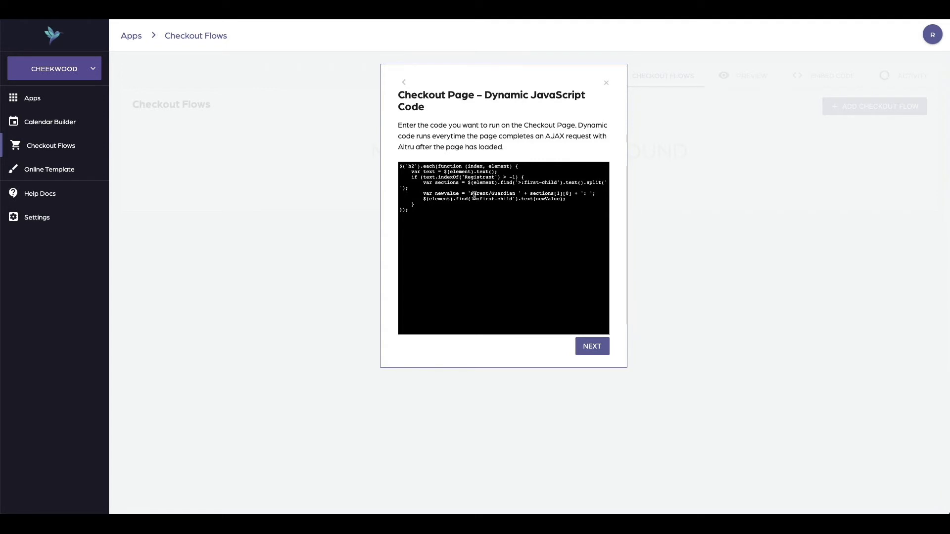
pyautogui.moveTo(471, 193); pyautogui.dragTo(519, 194)
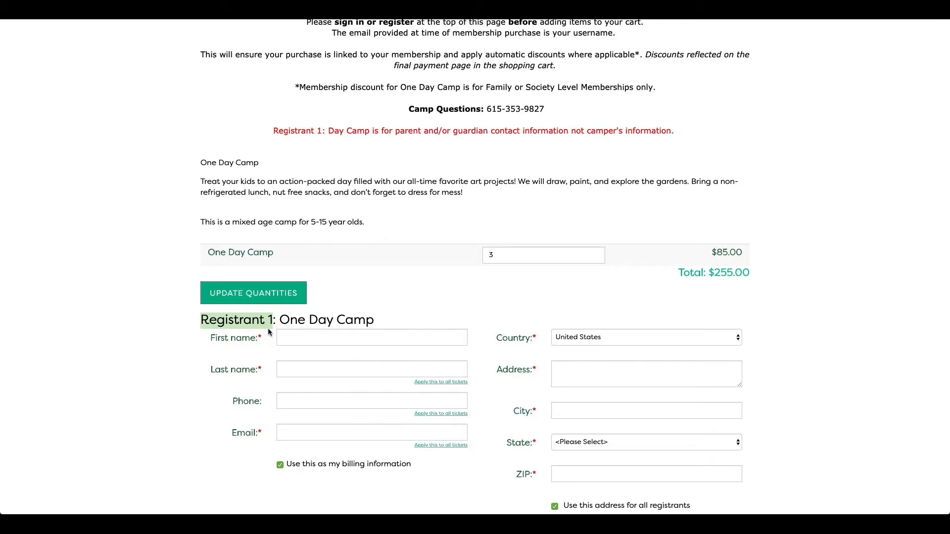
pyautogui.click(269, 321)
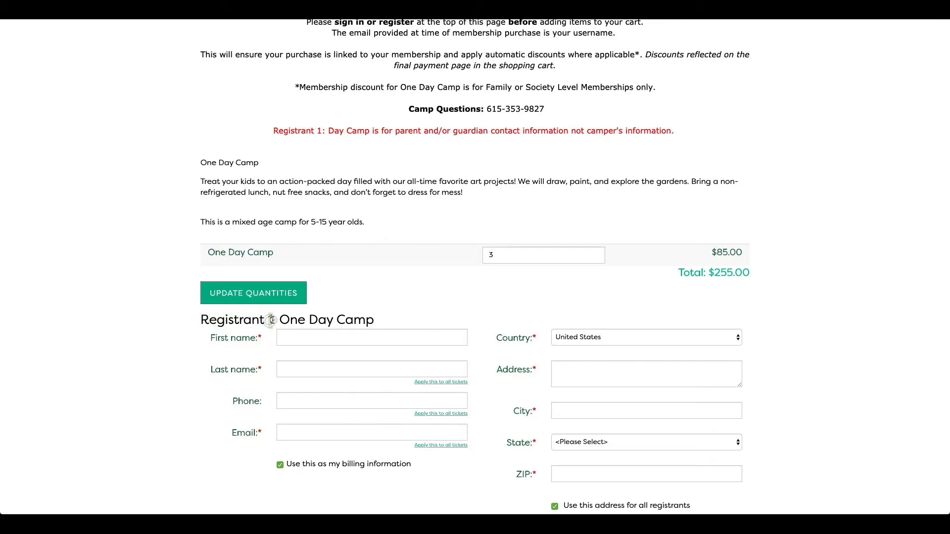
pyautogui.moveTo(269, 321); pyautogui.dragTo(379, 320)
pyautogui.click(379, 319)
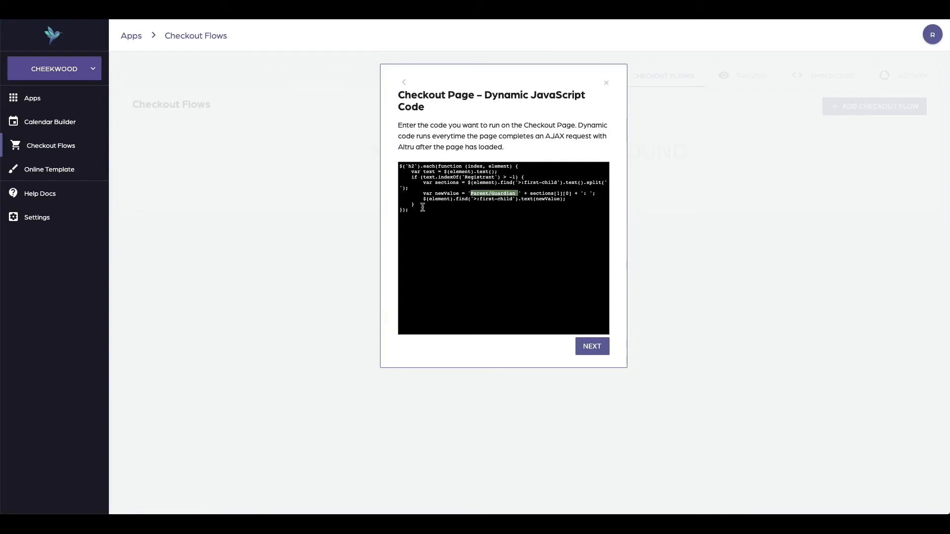
pyautogui.click(435, 213)
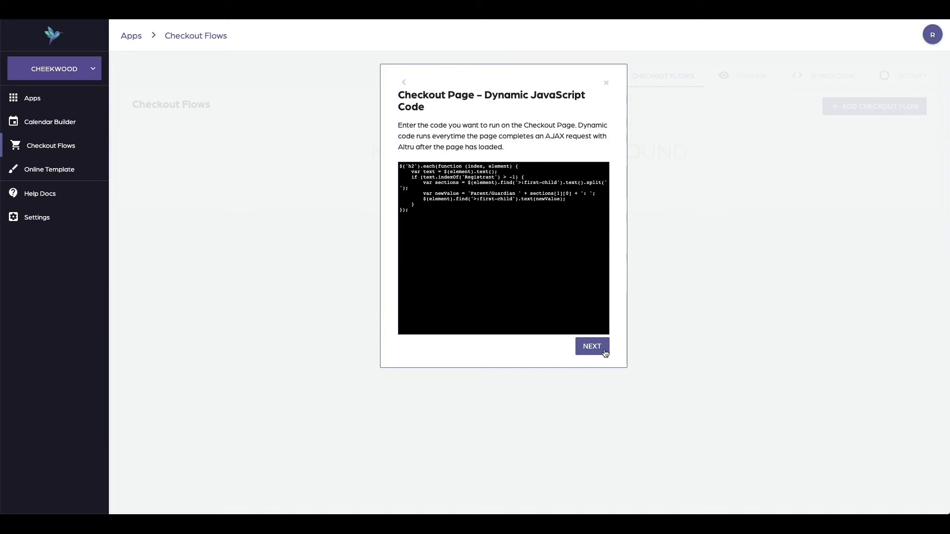
# Leave the Cart Page and Confirmation Page JavaScript editors empty and advance past them
pyautogui.click(605, 353)
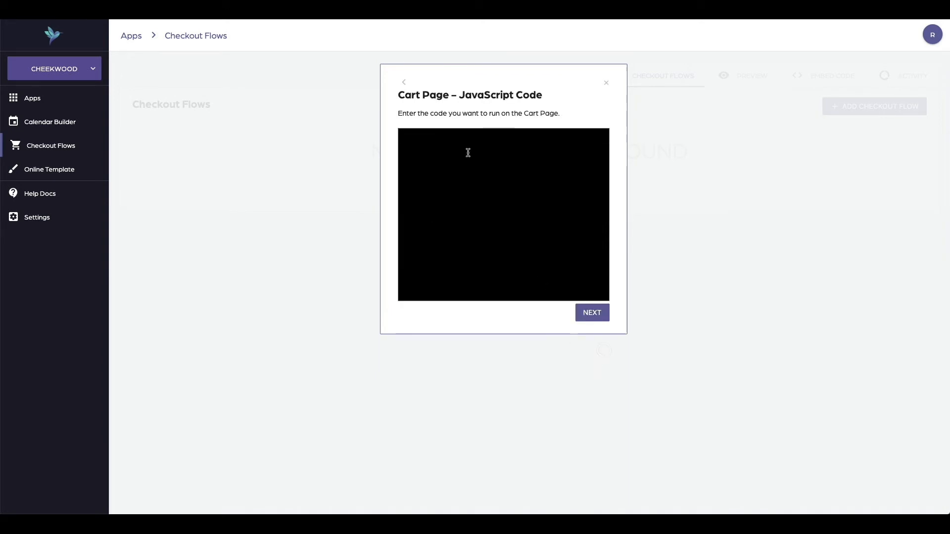
pyautogui.click(597, 312)
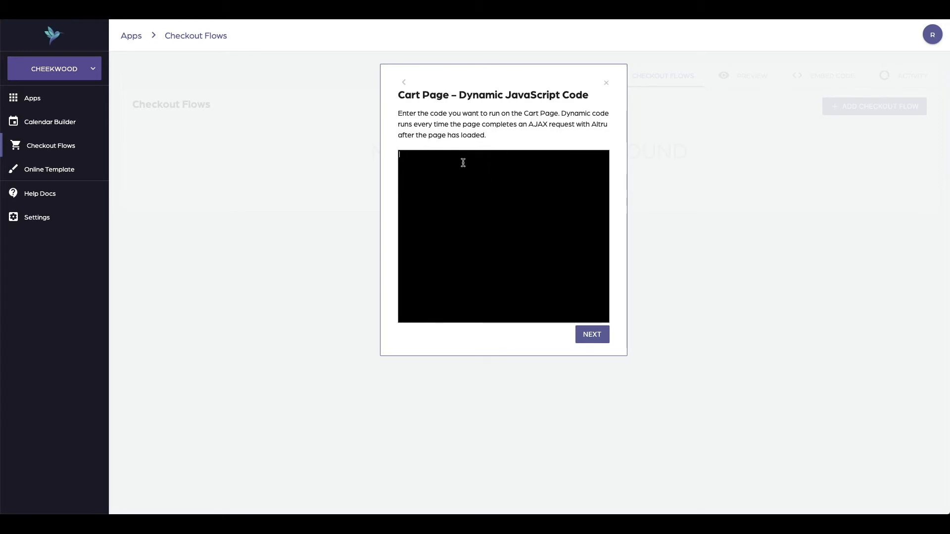
pyautogui.click(596, 330)
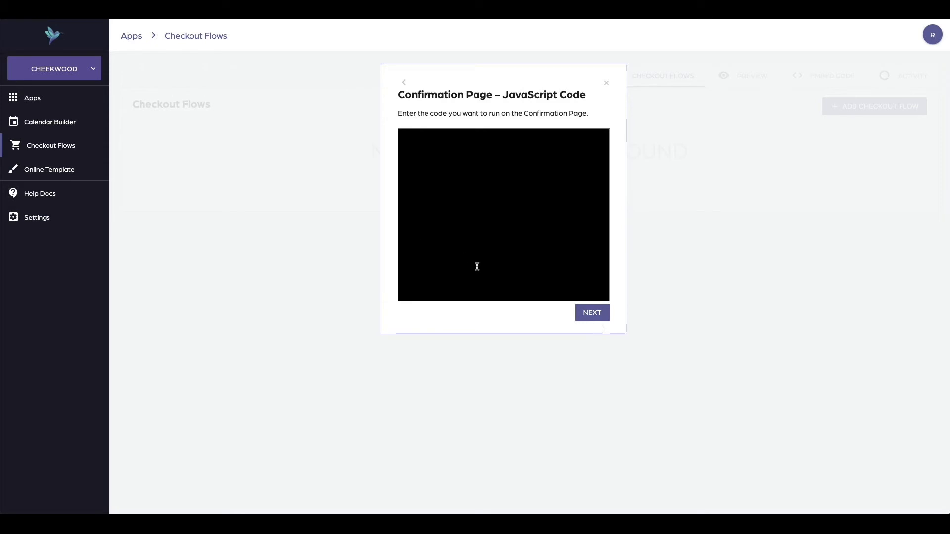
pyautogui.click(597, 314)
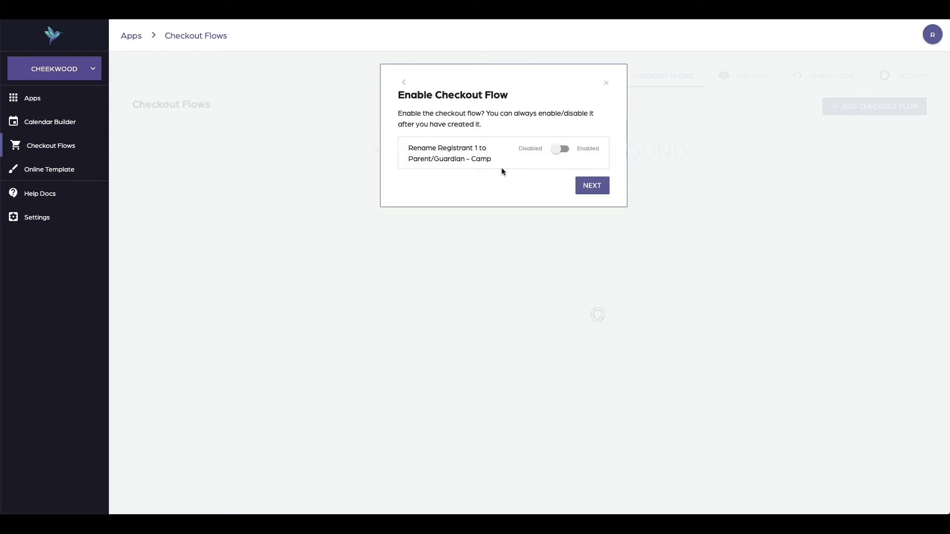
# Enable the checkout flow, review the summary, and create the checkout flow
pyautogui.click(560, 152)
pyautogui.click(592, 191)
pyautogui.scroll(-3, 564, 307)
pyautogui.scroll(3, 563, 305)
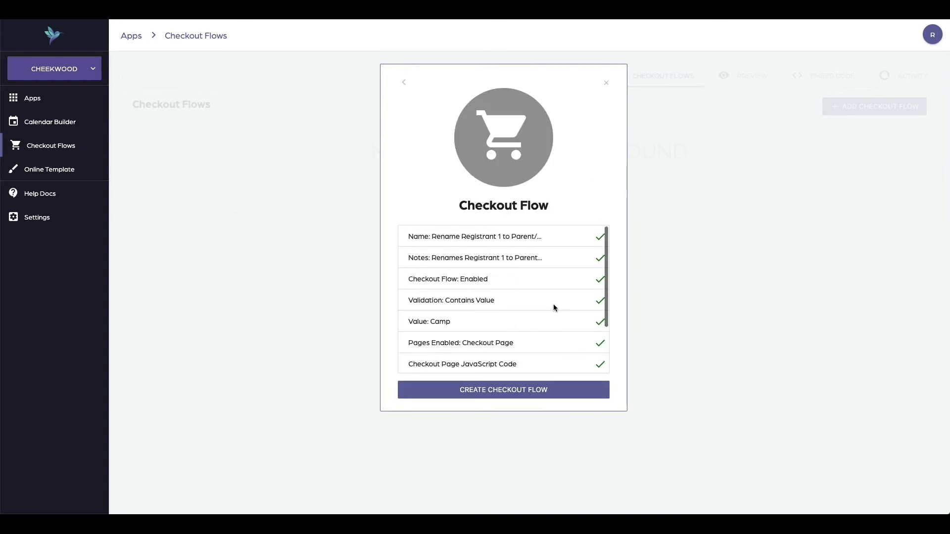
pyautogui.scroll(-3, 492, 283)
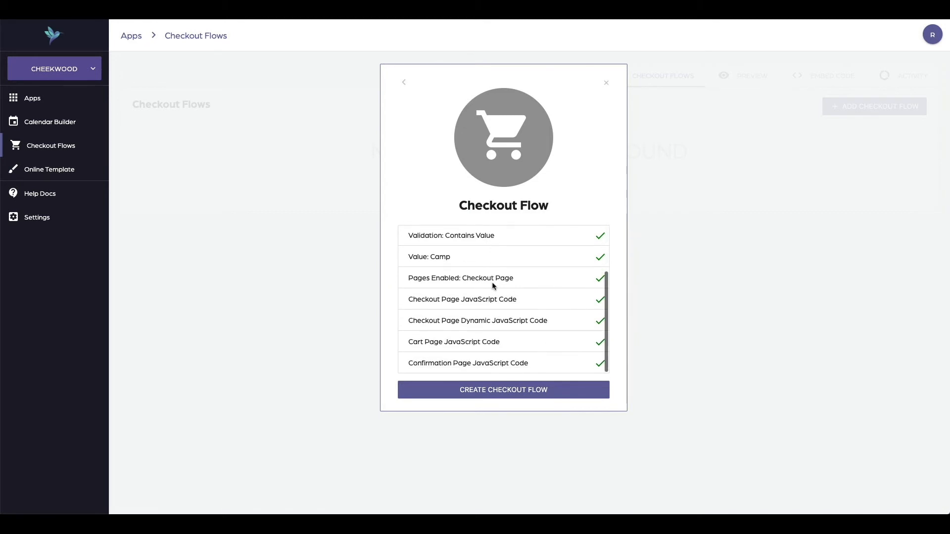
pyautogui.click(498, 399)
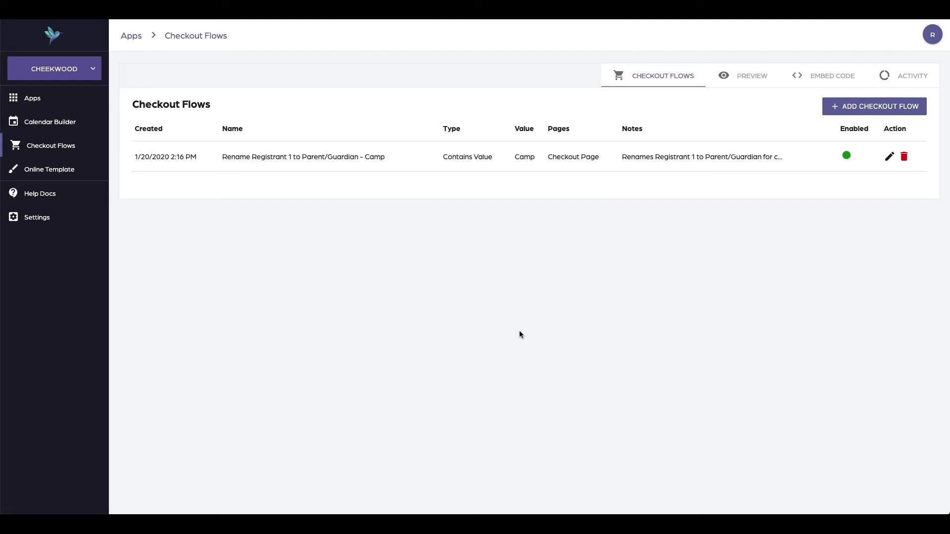
# Reload the camp page and register for 1 One Day Camp ticket to test the renamed heading
pyautogui.press('super+r')
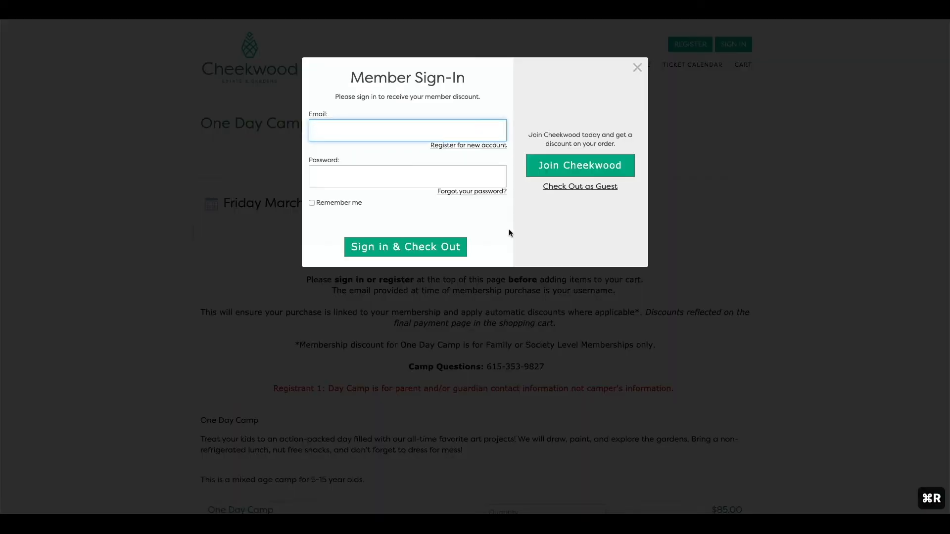
pyautogui.click(549, 188)
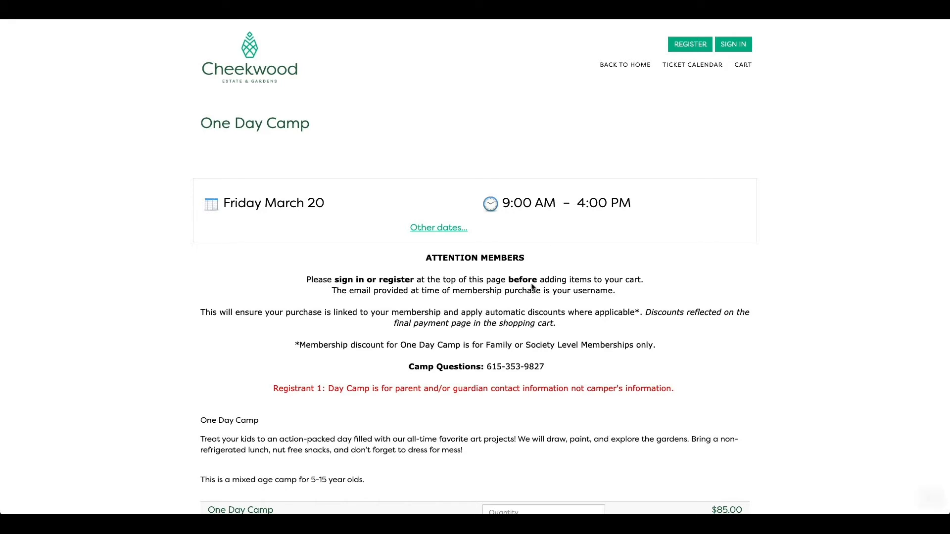
pyautogui.scroll(-5, 530, 284)
pyautogui.click(525, 292)
pyautogui.write('1')
pyautogui.press('Return')
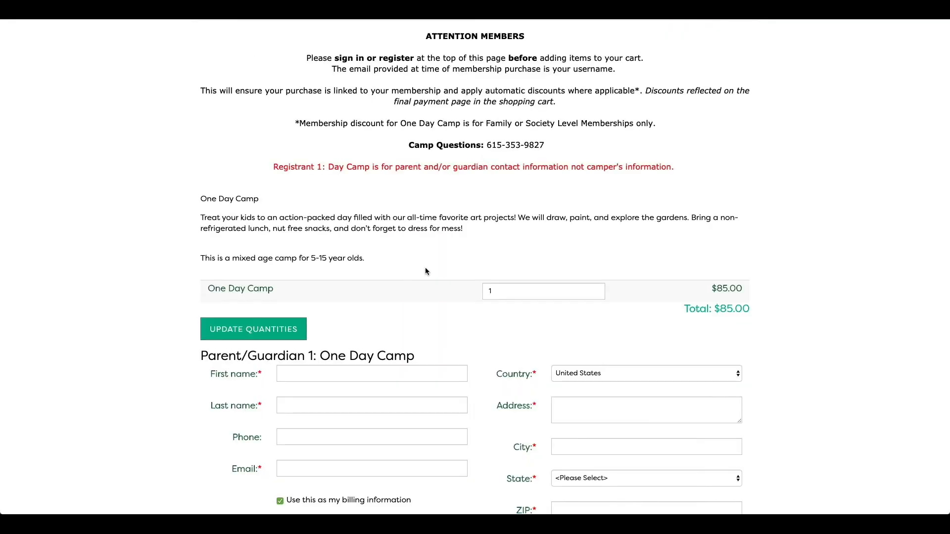
pyautogui.moveTo(317, 357); pyautogui.dragTo(155, 356)
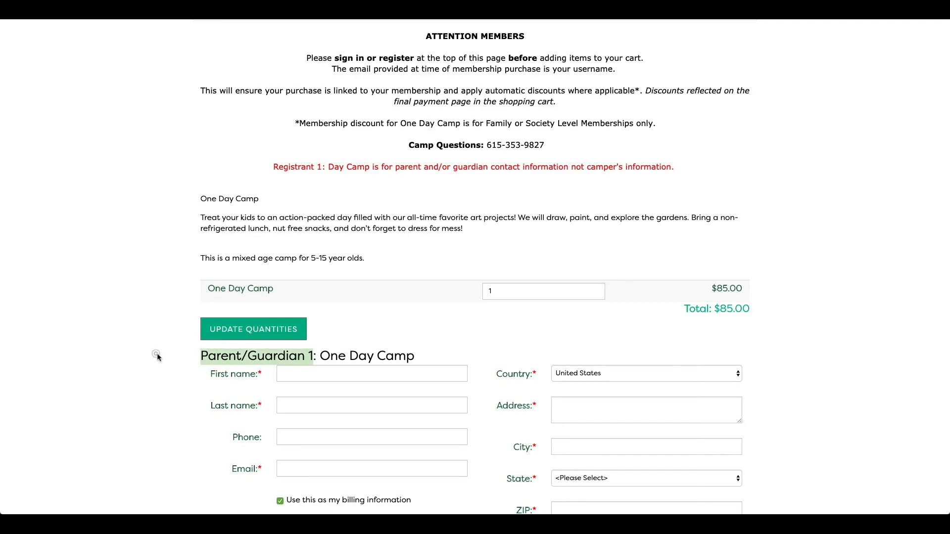
pyautogui.click(158, 356)
# Change the One Day Camp quantity to 3 and update the quantities
pyautogui.scroll(-7, 152, 361)
pyautogui.scroll(-20, 154, 365)
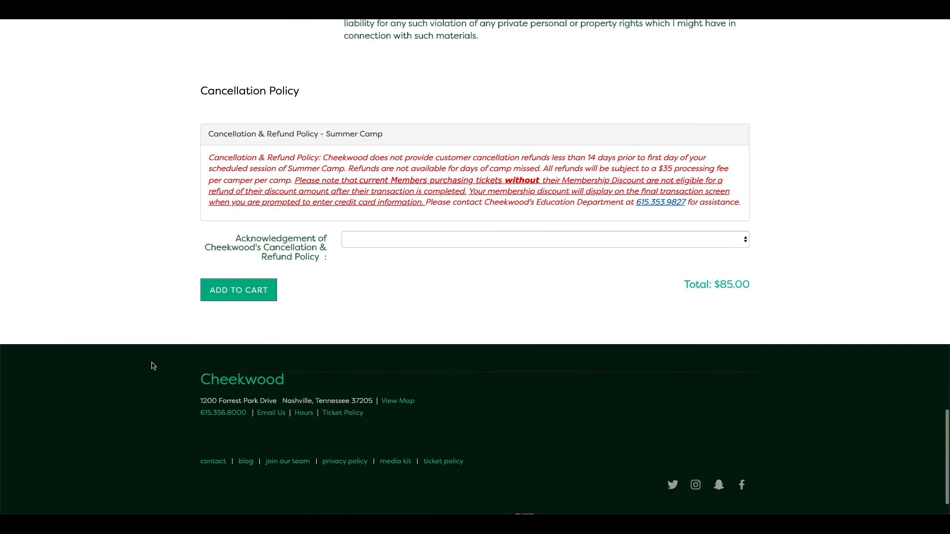
pyautogui.scroll(20, 154, 366)
pyautogui.scroll(1, 153, 366)
pyautogui.click(515, 294)
pyautogui.press('BackSpace')
pyautogui.write('3')
pyautogui.click(445, 321)
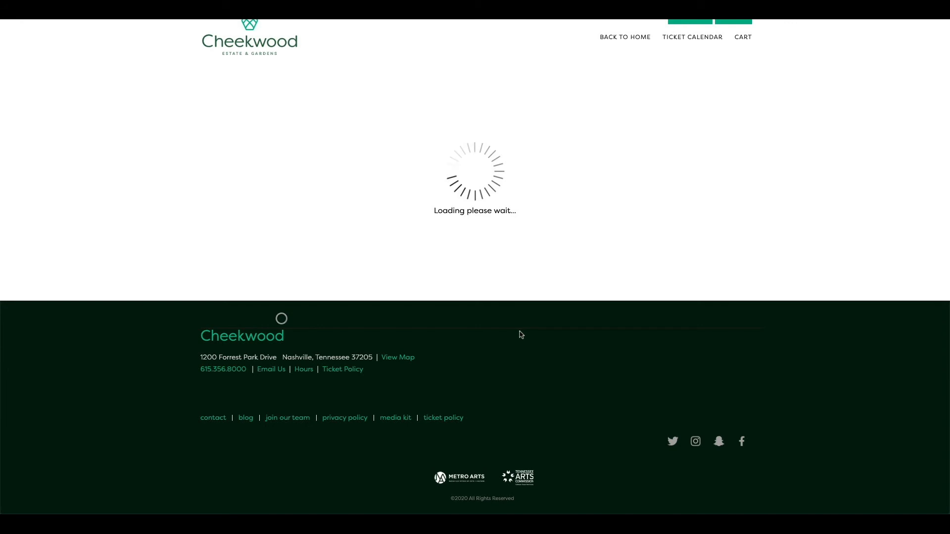
# Search the registration form for Parent/Guardian to check every registrant heading
pyautogui.scroll(-5, 511, 340)
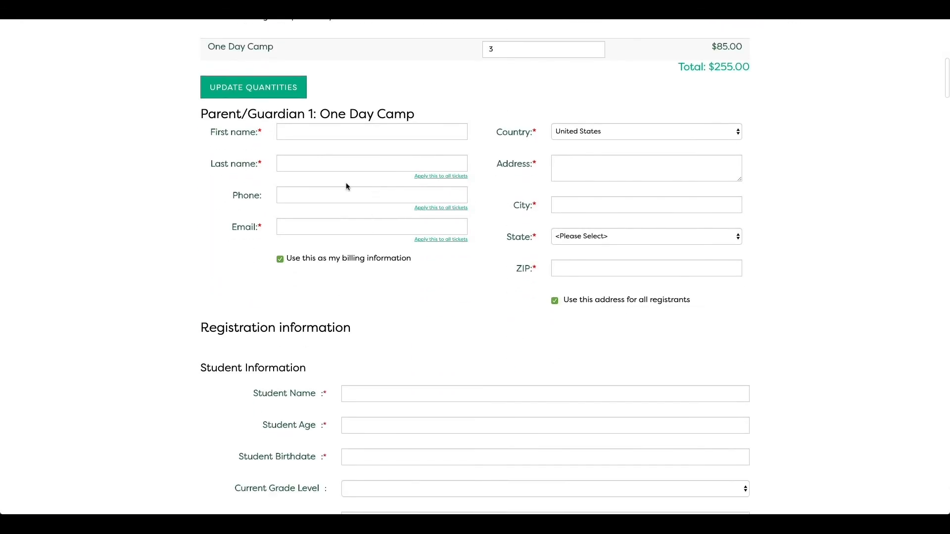
pyautogui.moveTo(201, 91); pyautogui.dragTo(305, 91)
pyautogui.press('super+c')
pyautogui.press('super+f')
pyautogui.press('super+v')
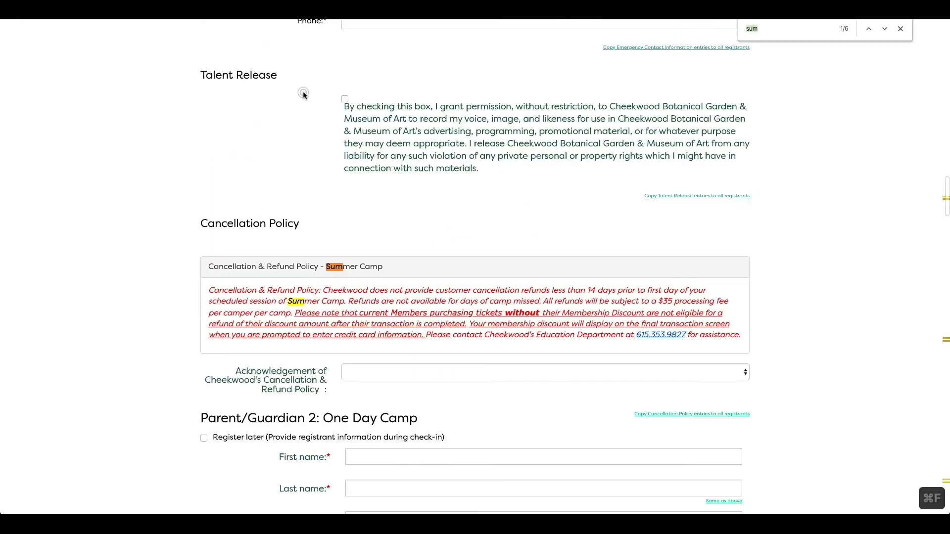
pyautogui.scroll(-13, 313, 236)
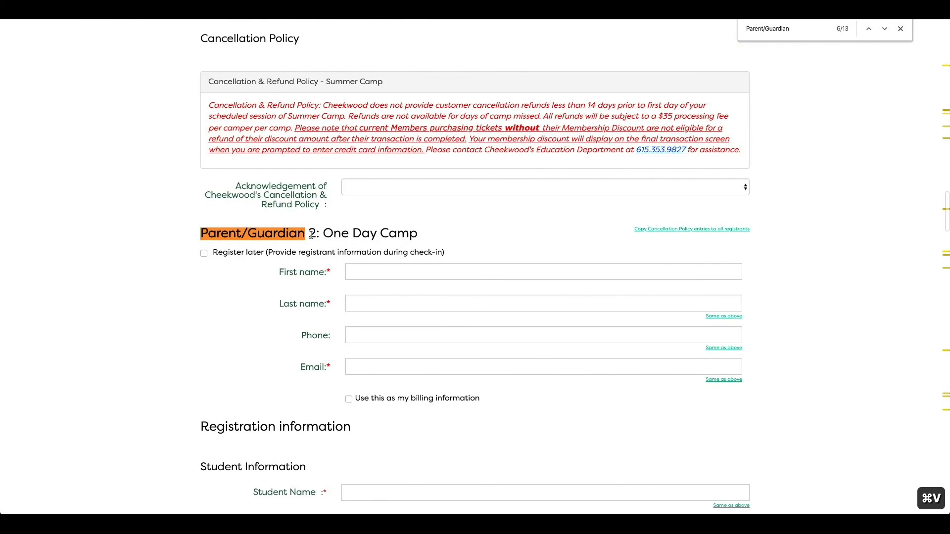
pyautogui.scroll(-20, 313, 235)
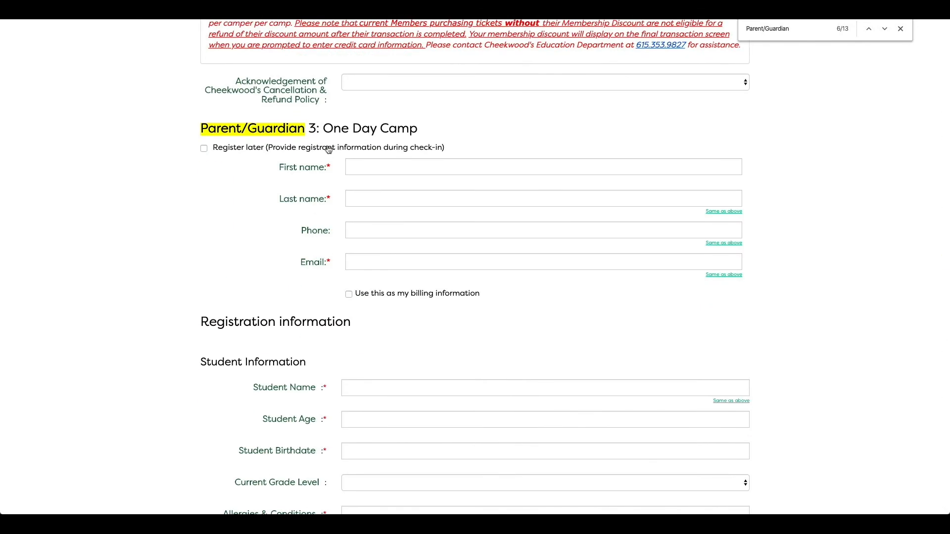
pyautogui.press('super+f')
pyautogui.press('Escape')
pyautogui.scroll(4, 350, 203)
pyautogui.scroll(20, 350, 202)
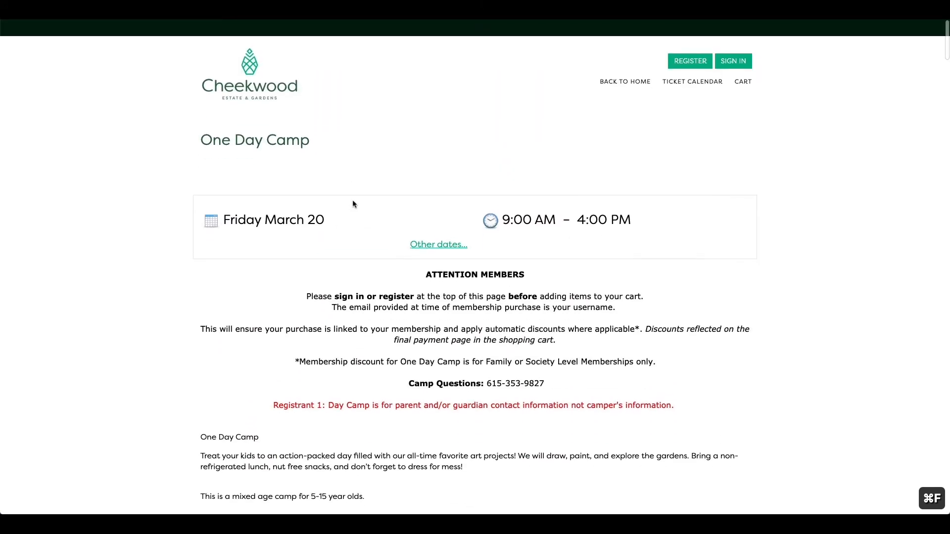
pyautogui.scroll(-4, 353, 199)
pyautogui.scroll(-2, 251, 315)
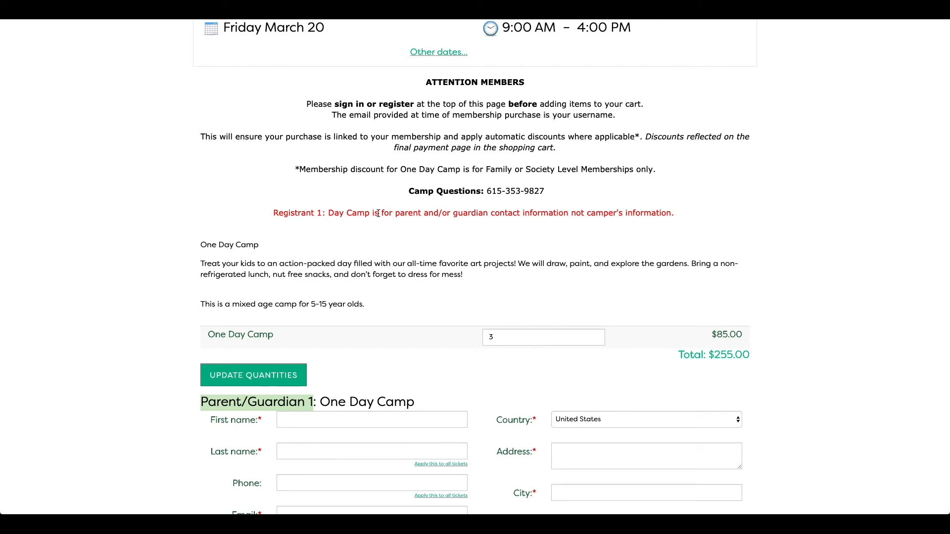
# Change the One Day Camp quantity to 2 and update the quantities
pyautogui.doubleClick(541, 339)
pyautogui.write('2')
pyautogui.click(290, 376)
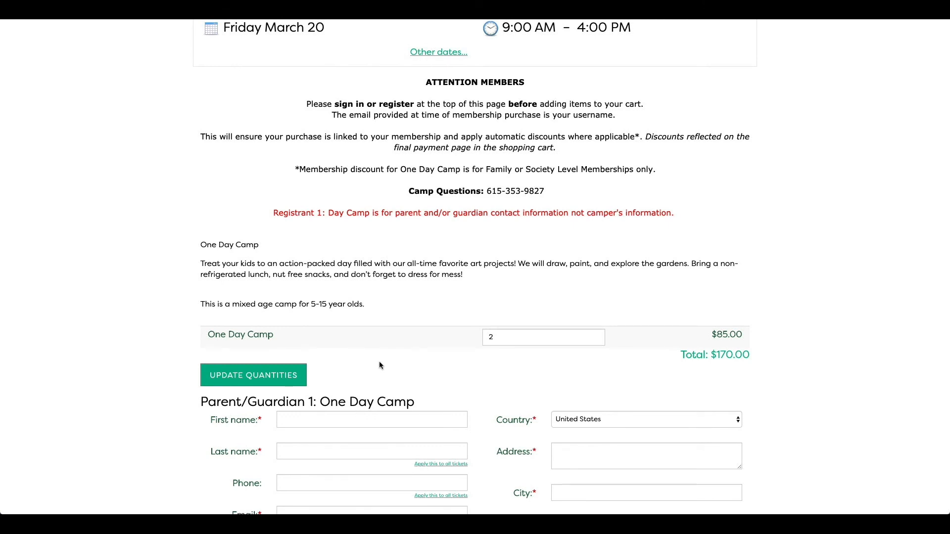
# Set the One Day Camp quantity to 1
pyautogui.scroll(-3, 377, 369)
pyautogui.doubleClick(541, 221)
pyautogui.write('1')
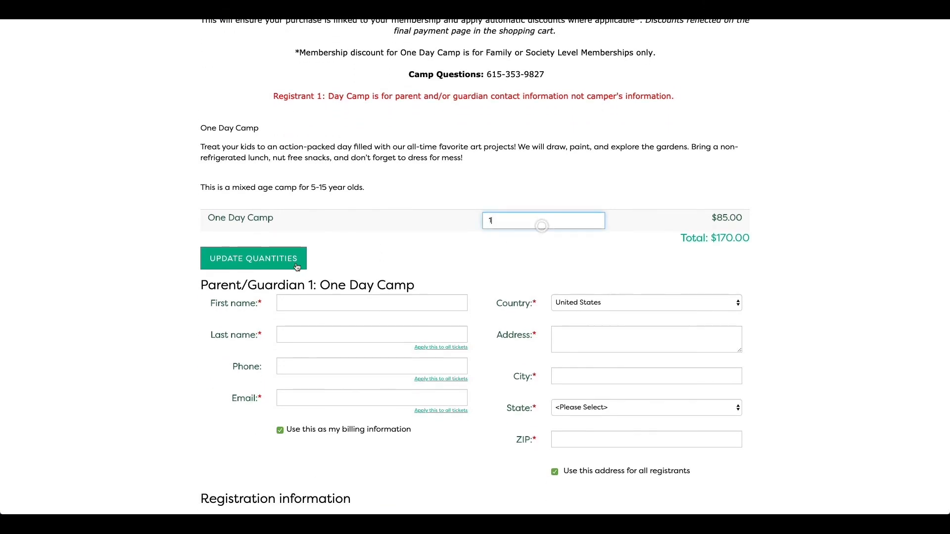
# Return to the Checkout Flows admin, open the Rename Registrant 1 to Parent/Guardian – Camp flow and review each wizard page before closing it
pyautogui.press('super+1')
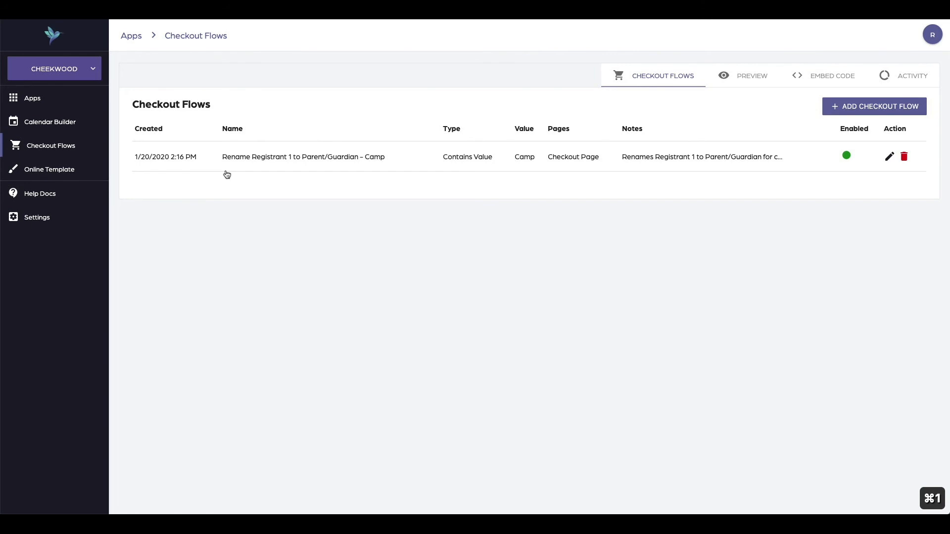
pyautogui.click(888, 158)
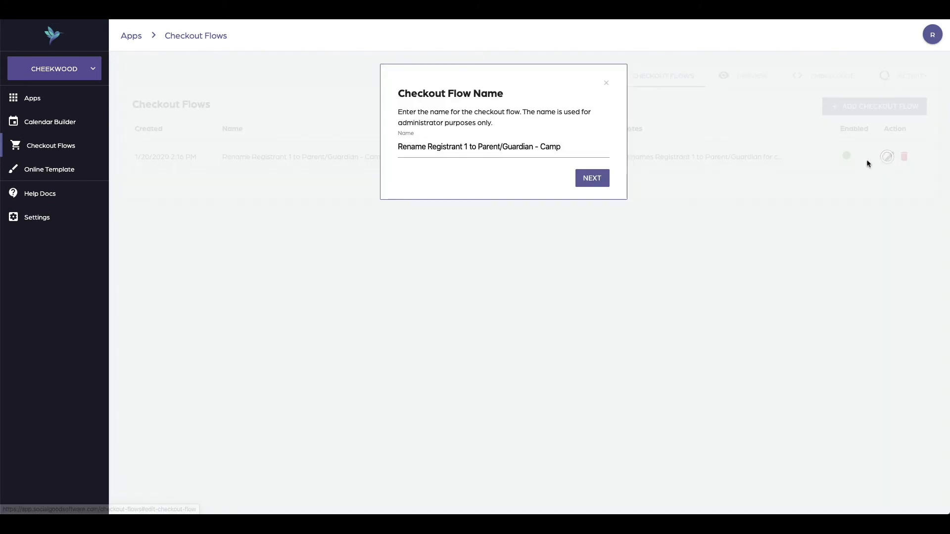
pyautogui.click(586, 177)
pyautogui.click(584, 259)
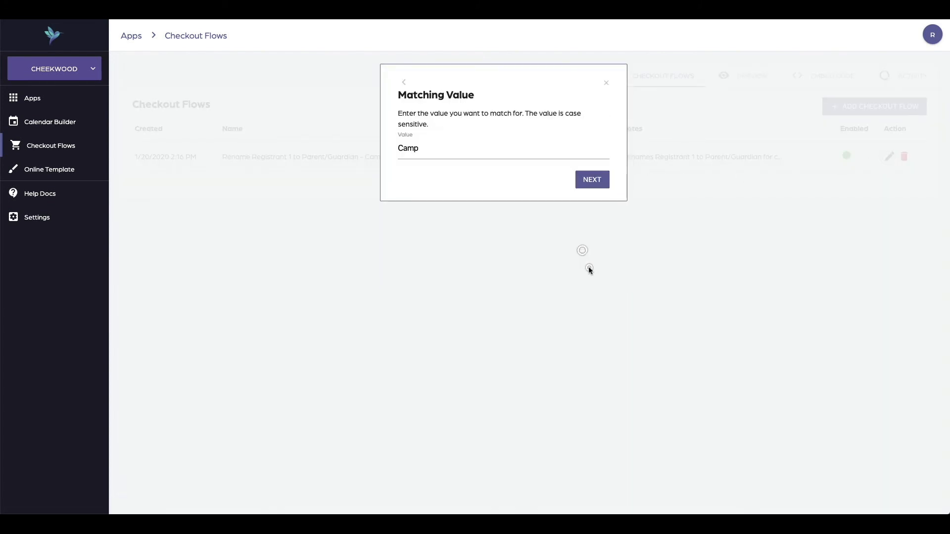
pyautogui.click(589, 177)
pyautogui.click(589, 221)
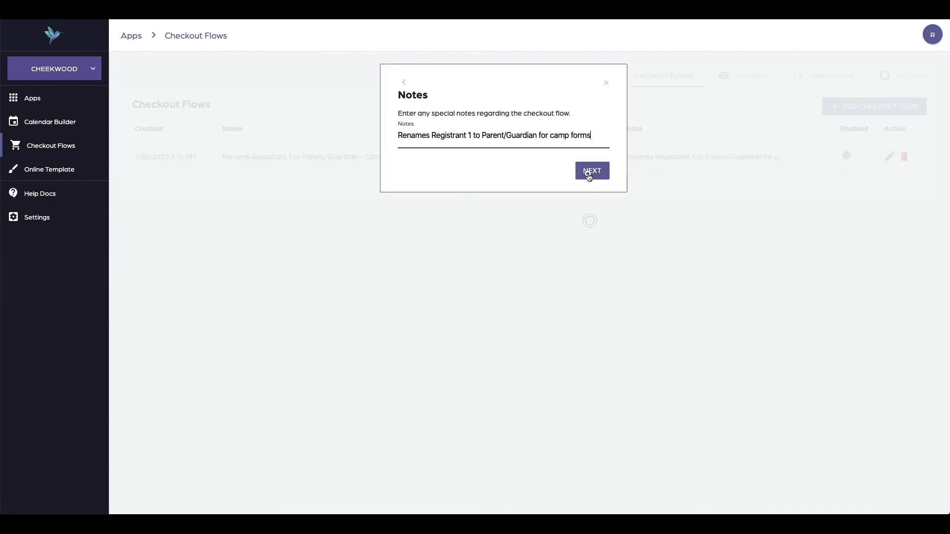
pyautogui.click(588, 174)
pyautogui.click(595, 312)
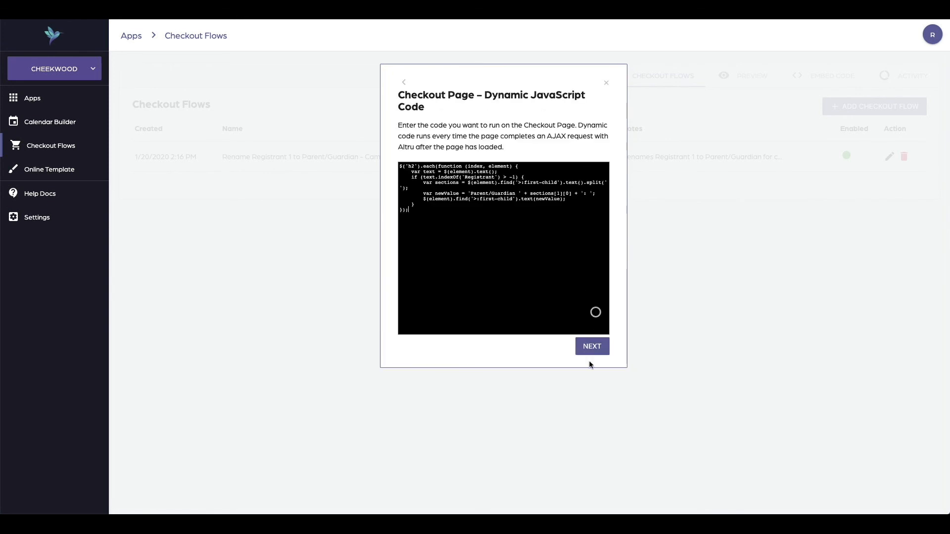
pyautogui.click(592, 348)
pyautogui.click(595, 316)
pyautogui.click(595, 334)
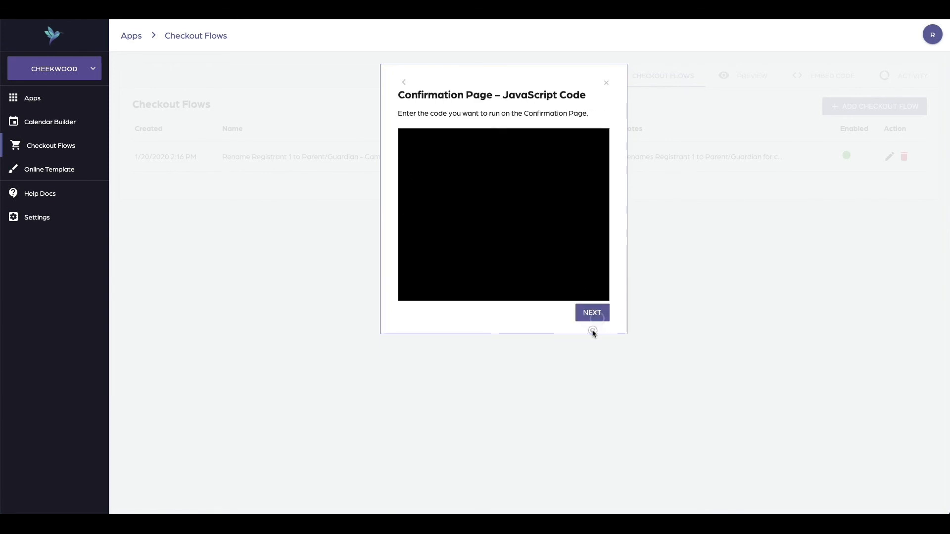
pyautogui.click(594, 312)
pyautogui.click(567, 155)
pyautogui.click(568, 155)
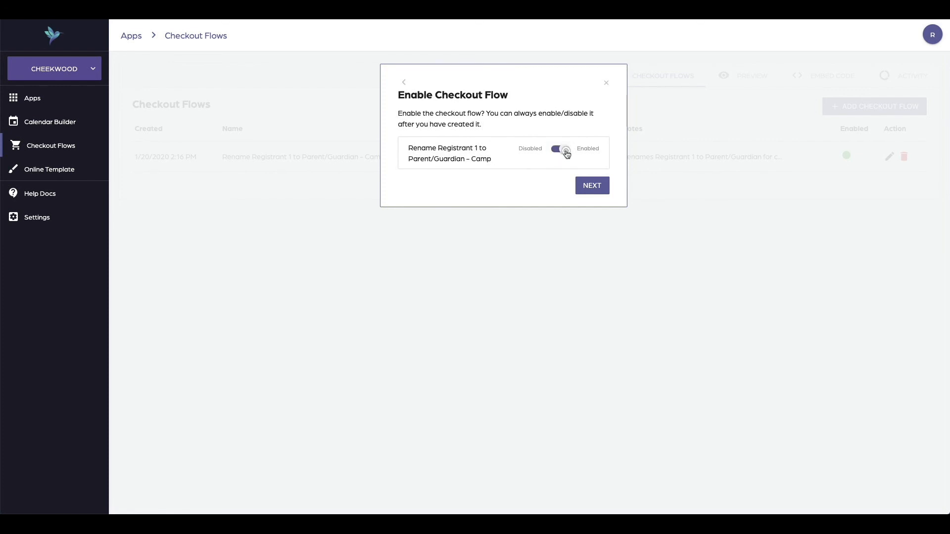
pyautogui.click(607, 84)
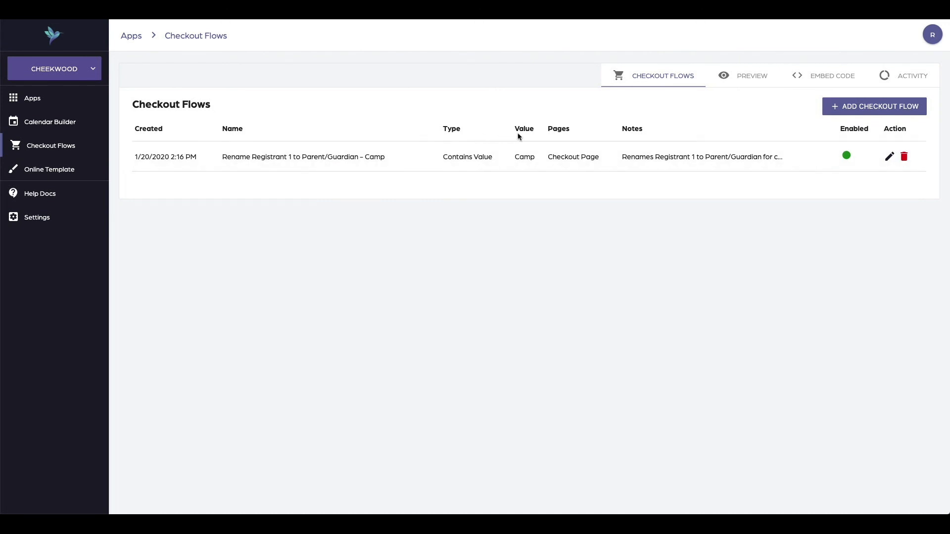